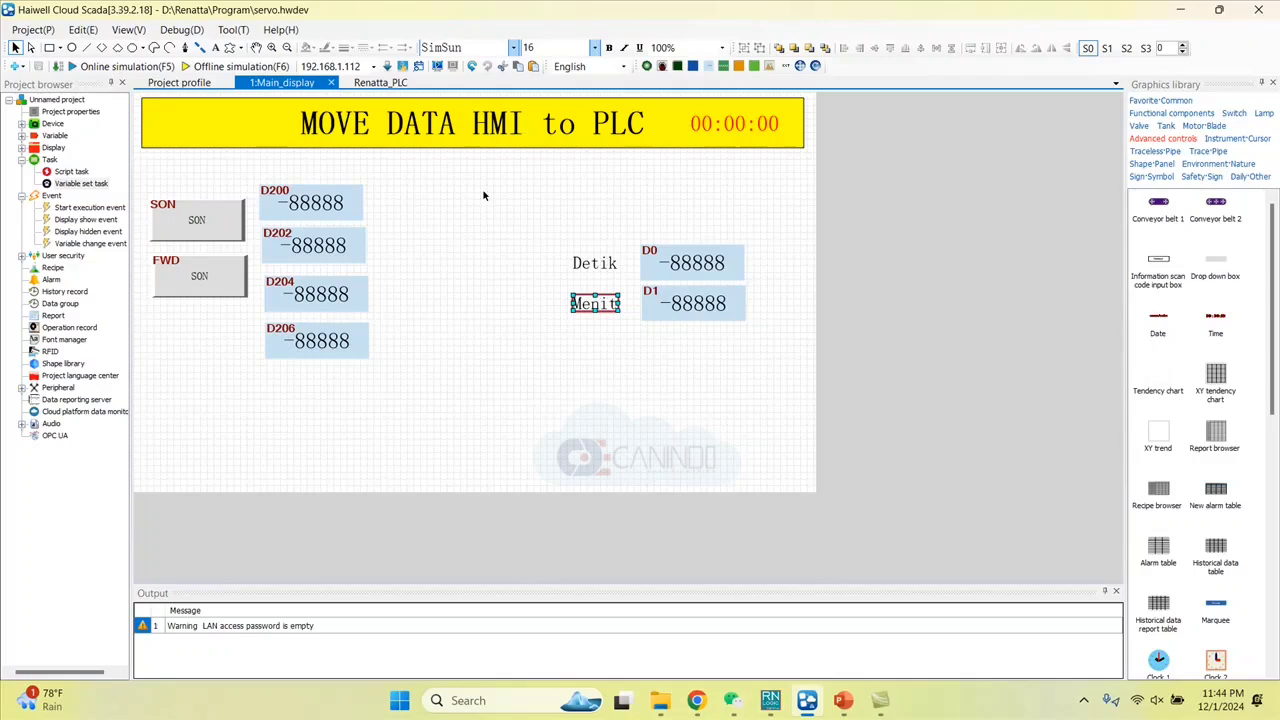
- Review the D0 variable in the Renatta_PLC table, then switch to the PLC ladder editor and examine the MOV instructions using D0 and D1
click(585, 358)
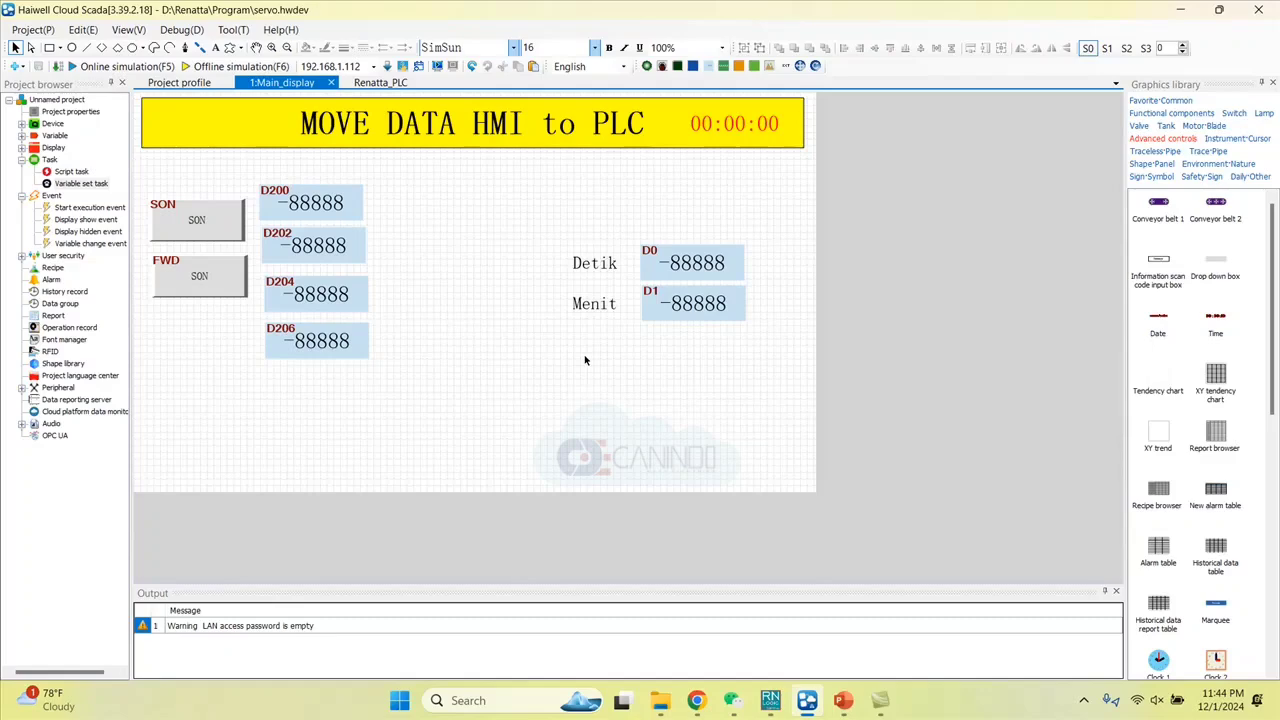
click(383, 84)
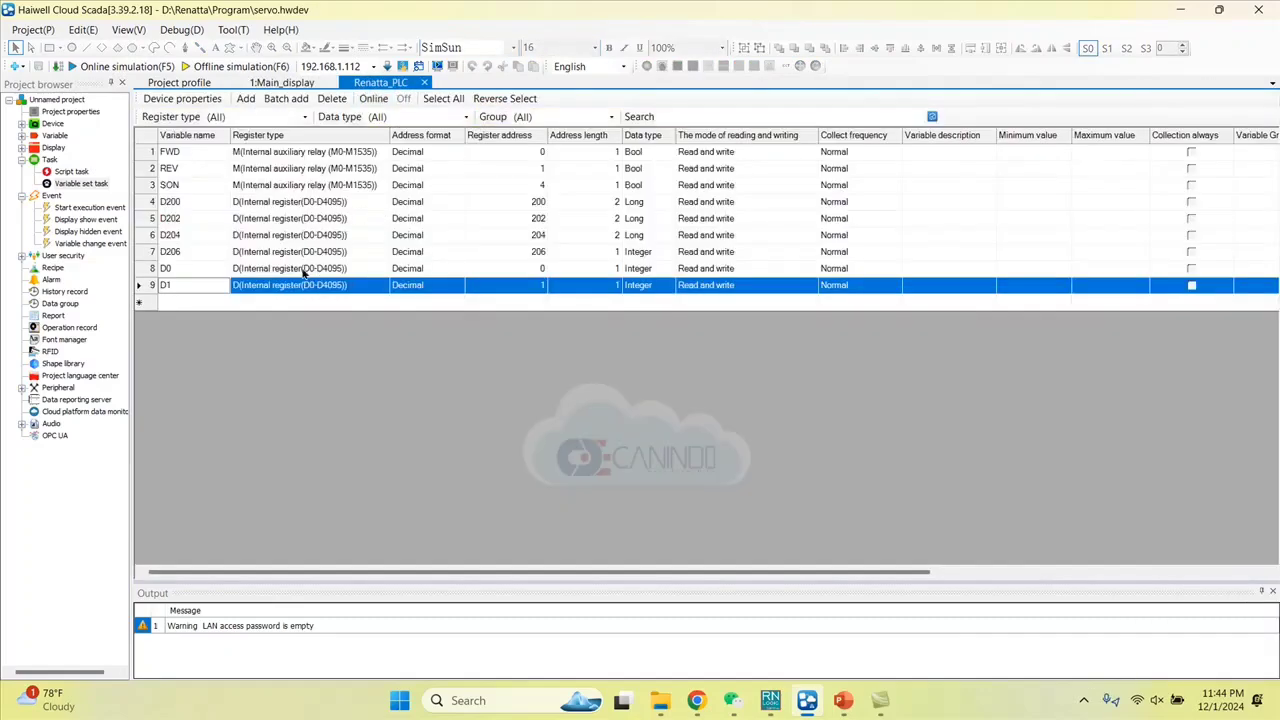
click(185, 269)
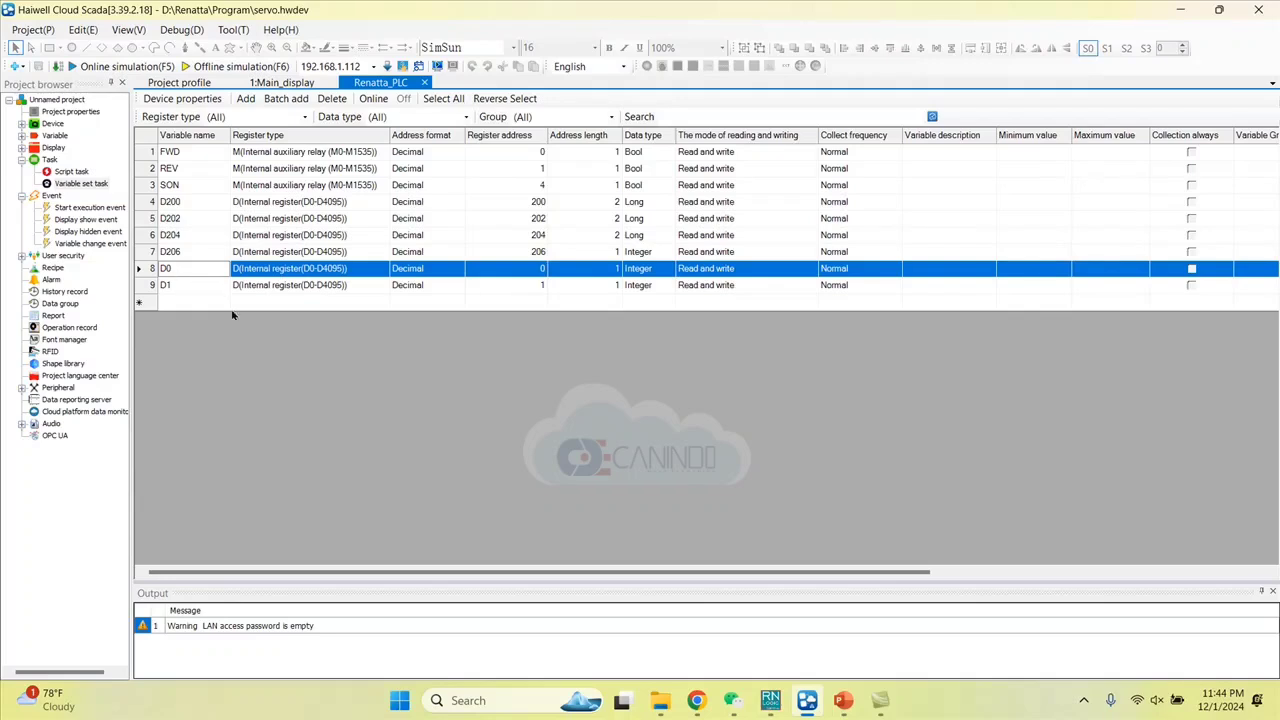
click(769, 702)
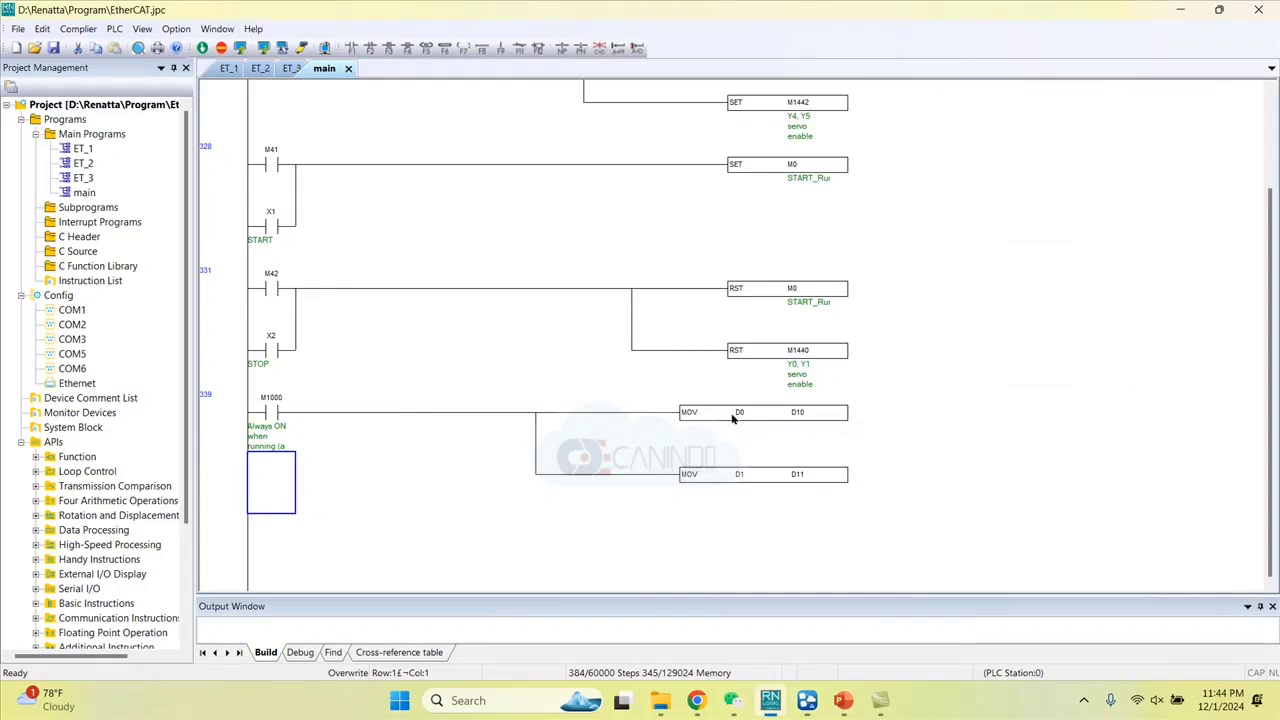
click(748, 477)
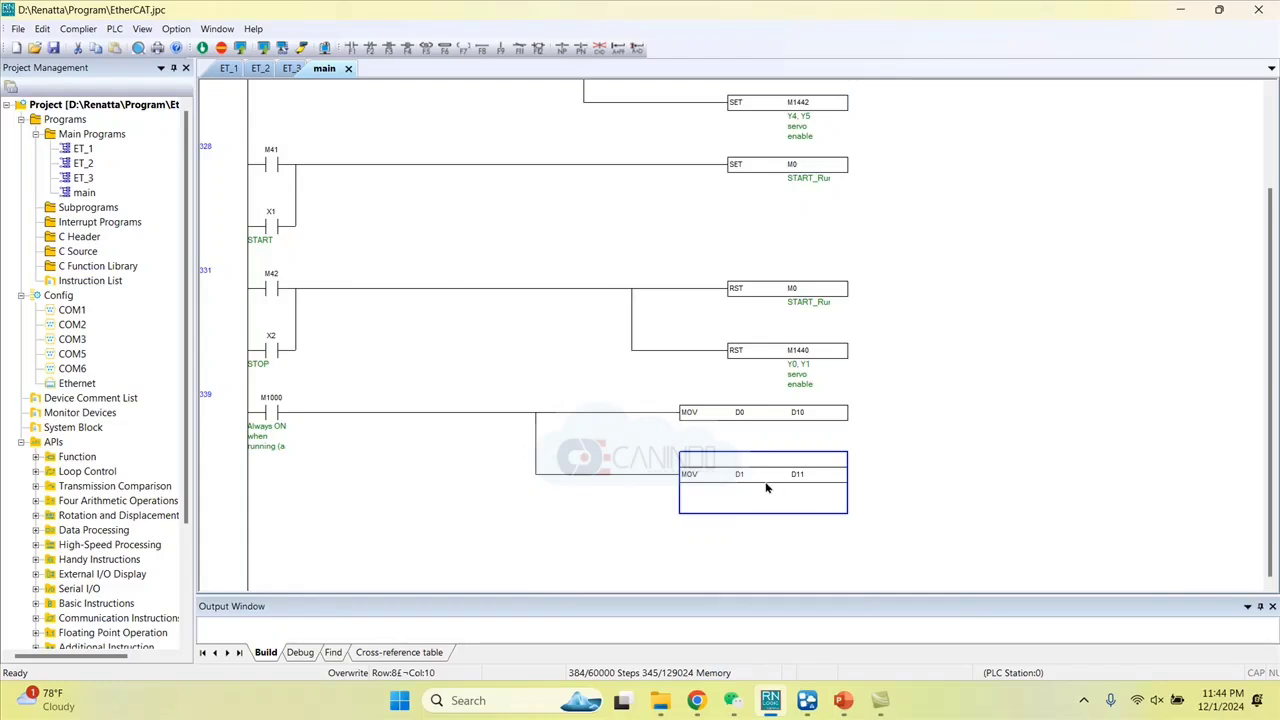
- Switch back to Haiwell Cloud Scada and check the D1 variable and the D0 and D1 numeric fields on Main_display
click(808, 701)
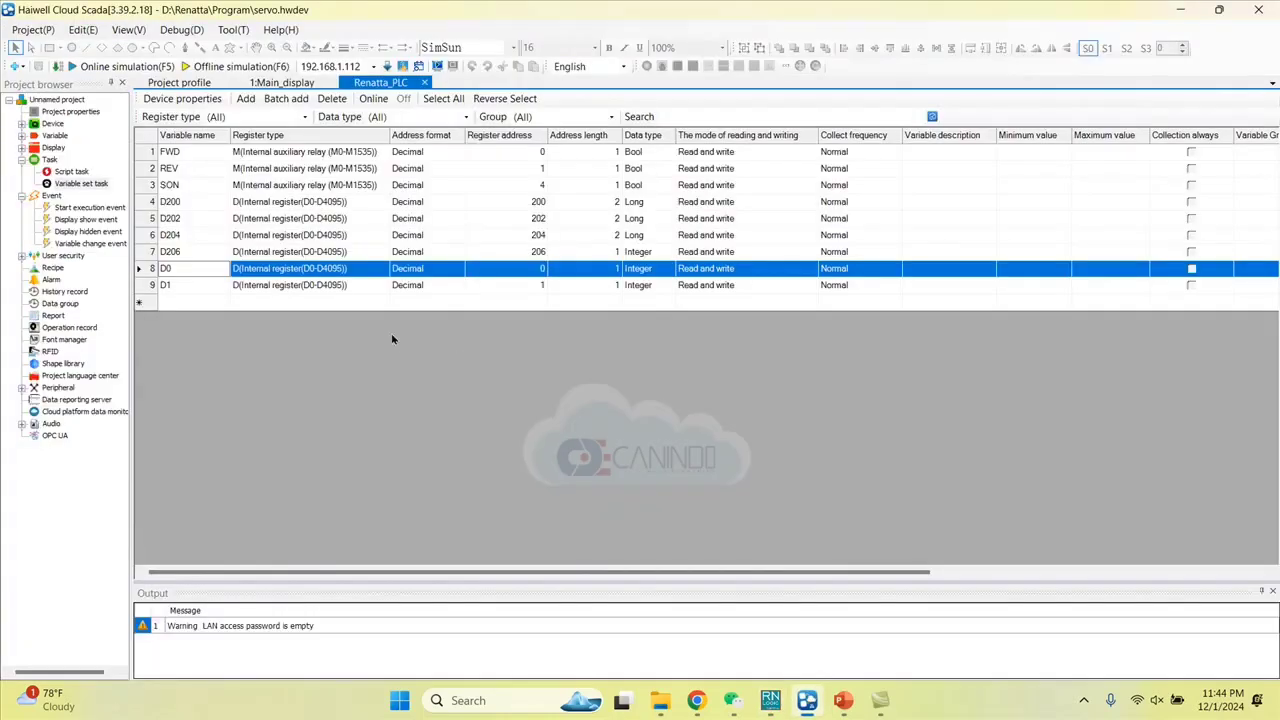
click(191, 288)
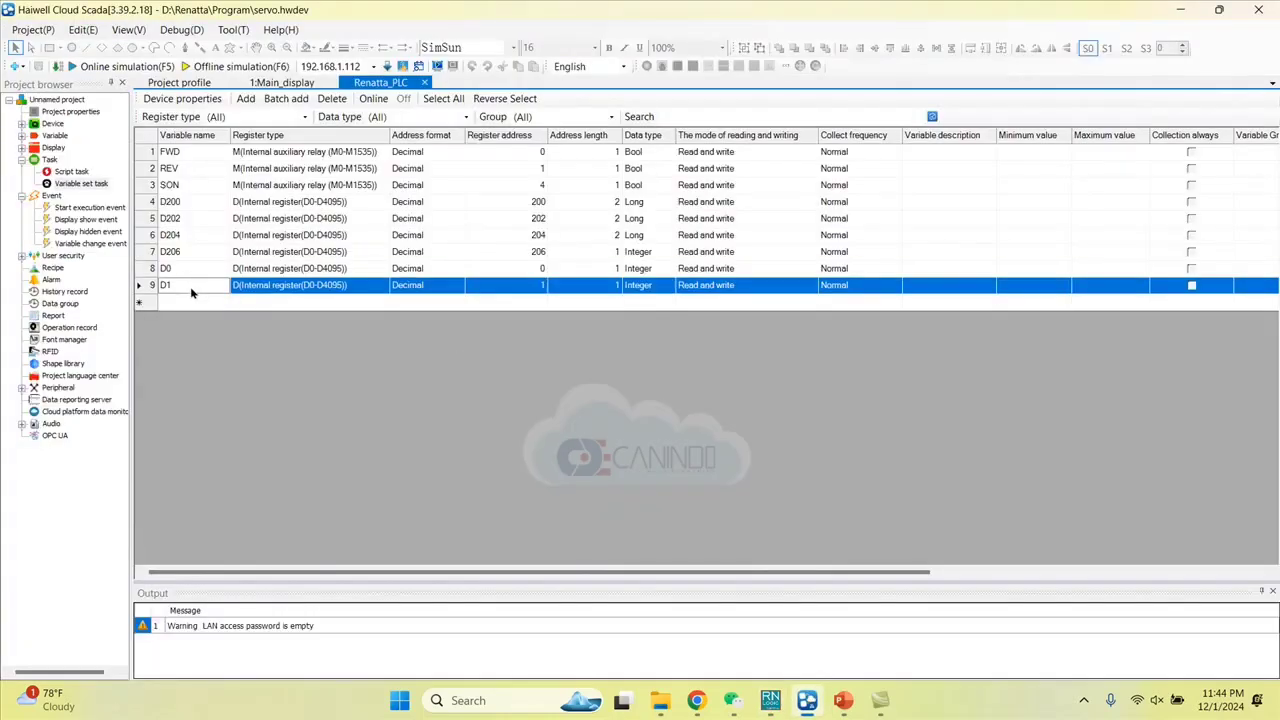
click(284, 83)
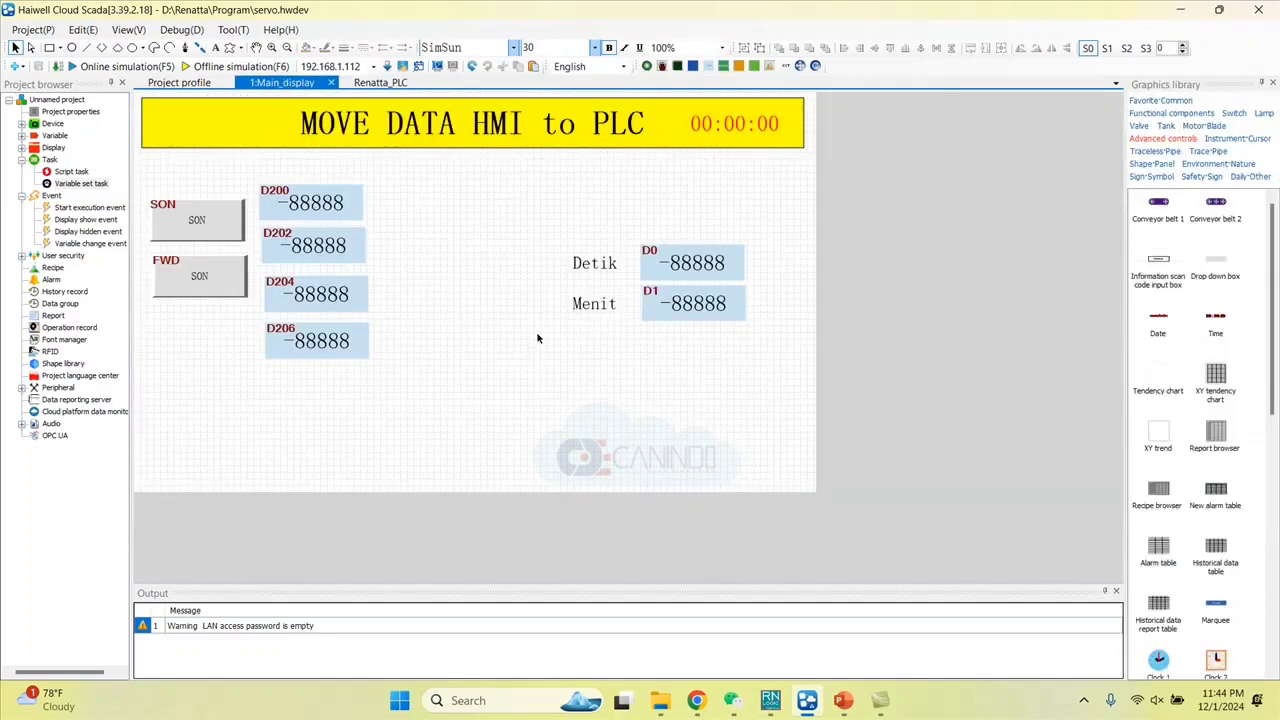
click(665, 268)
click(687, 302)
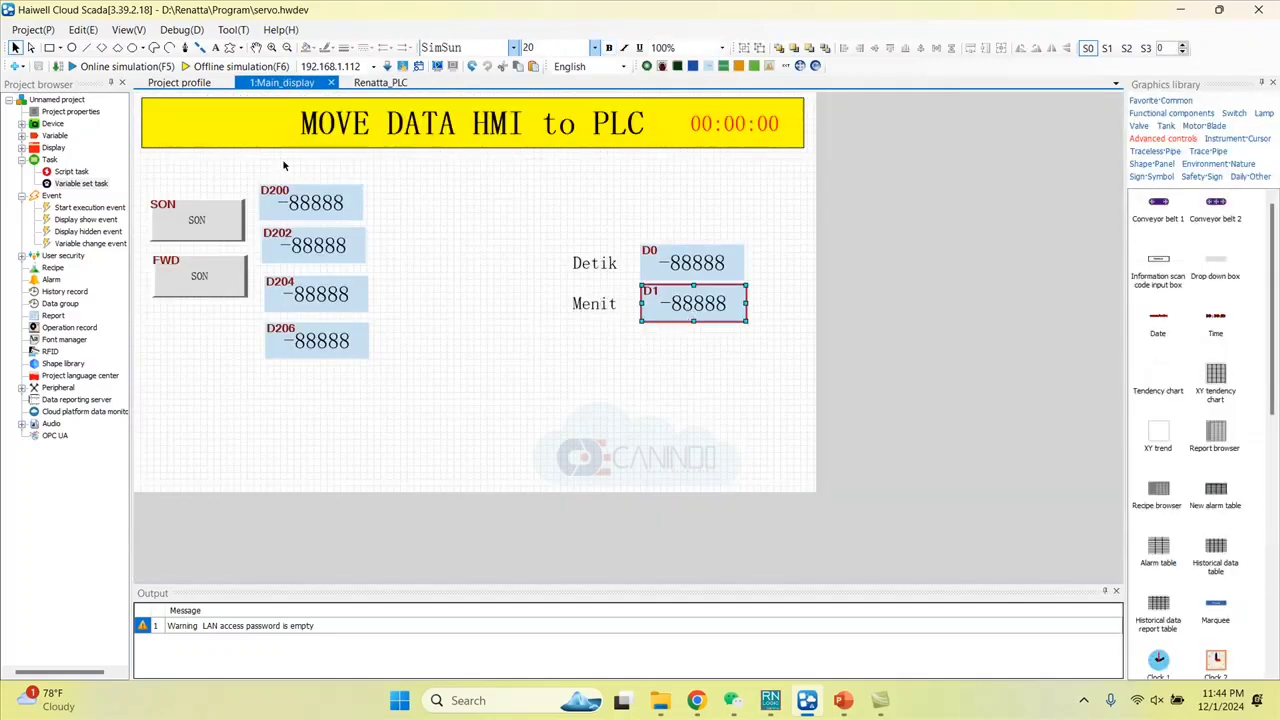
- Start a new project event of type Start event and open a direct-run script for its task
click(179, 84)
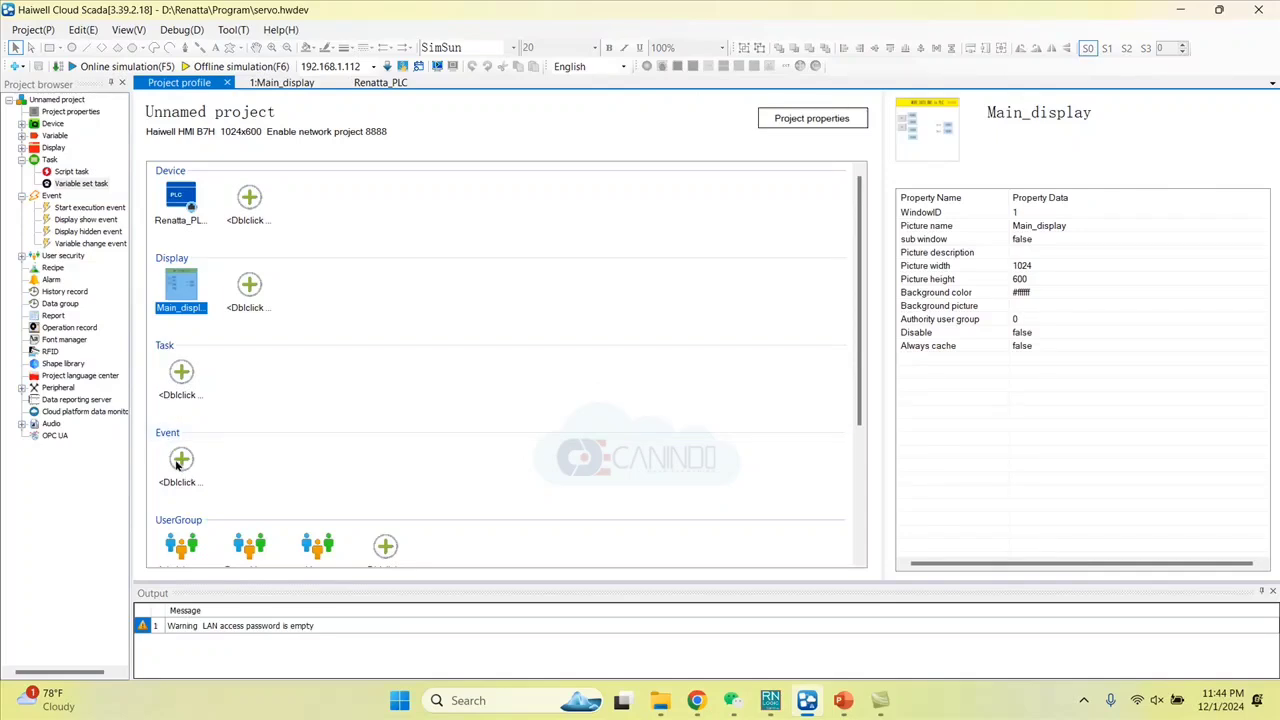
click(180, 462)
double_click(182, 460)
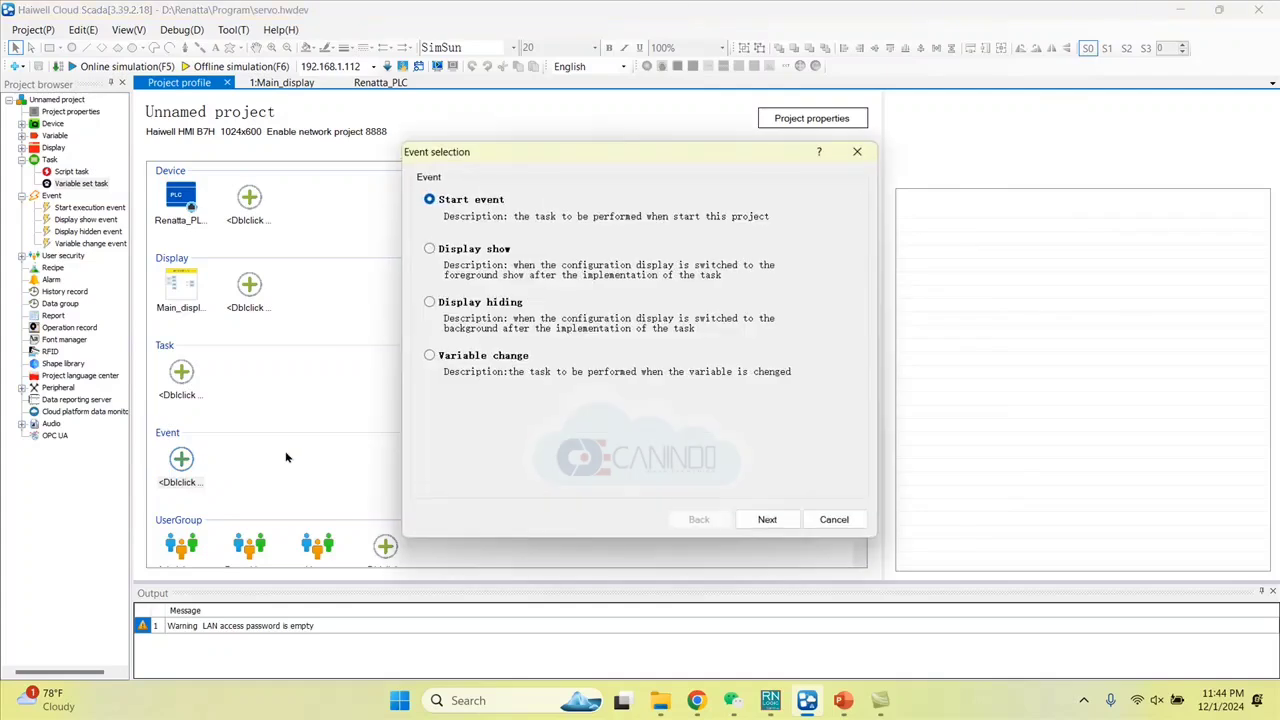
click(767, 519)
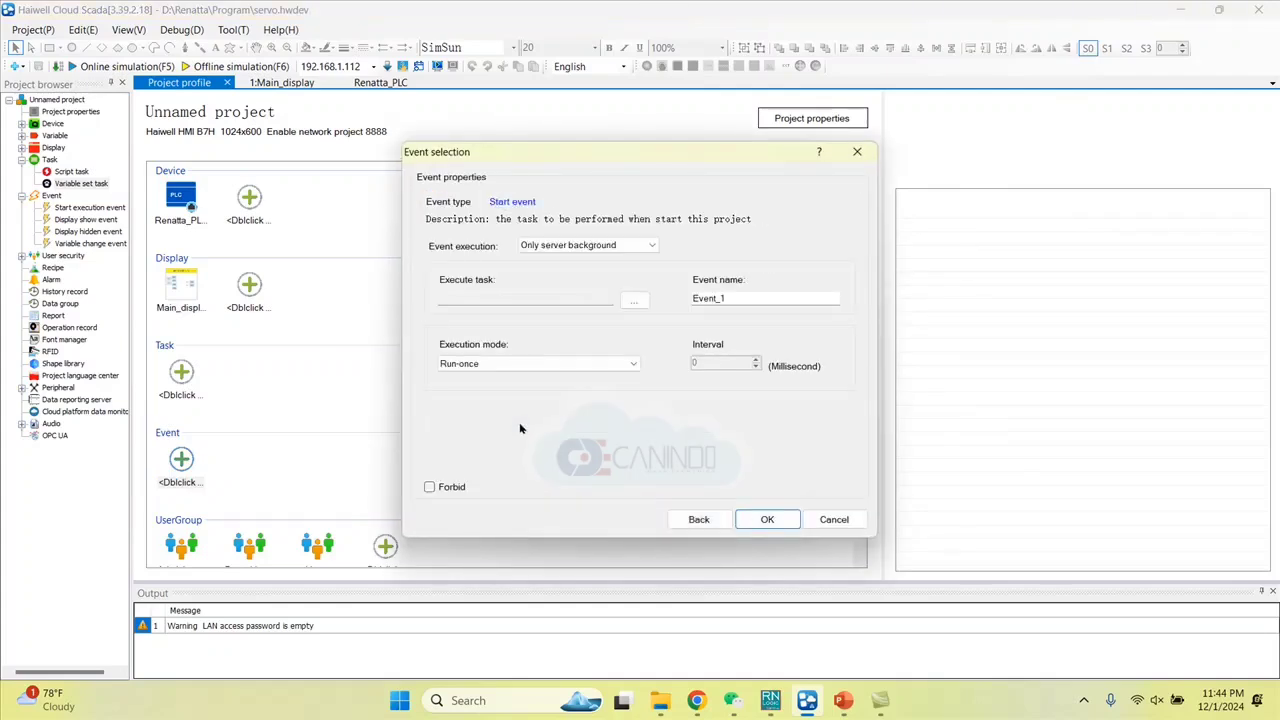
click(633, 302)
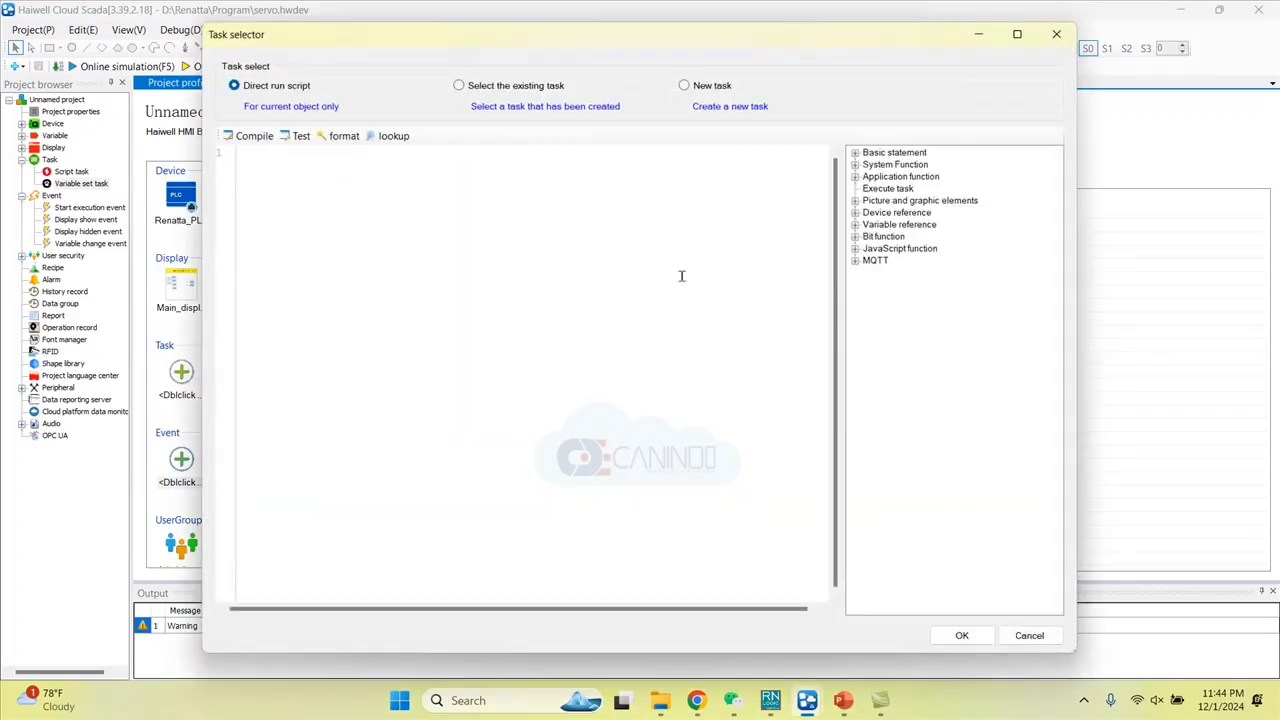
- Write the event script $Renatta_PLC.D0=$Second from the external and system time variables, test it and accept it
click(855, 224)
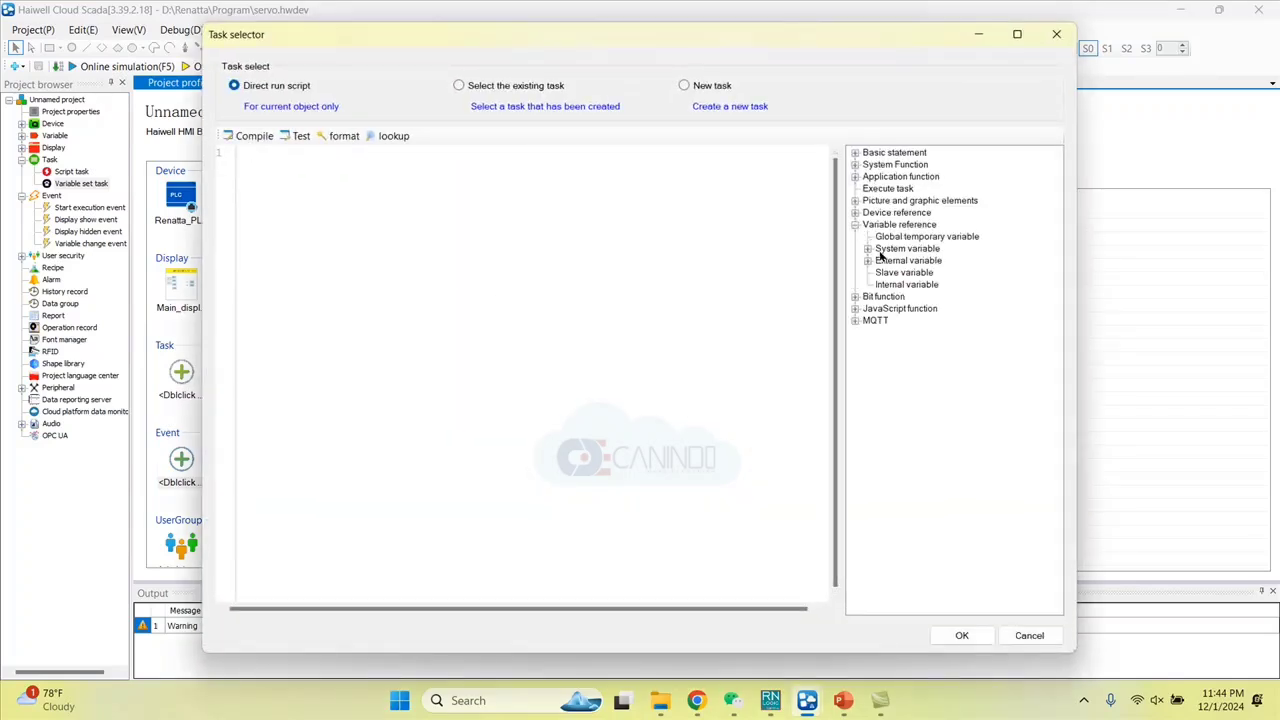
click(868, 261)
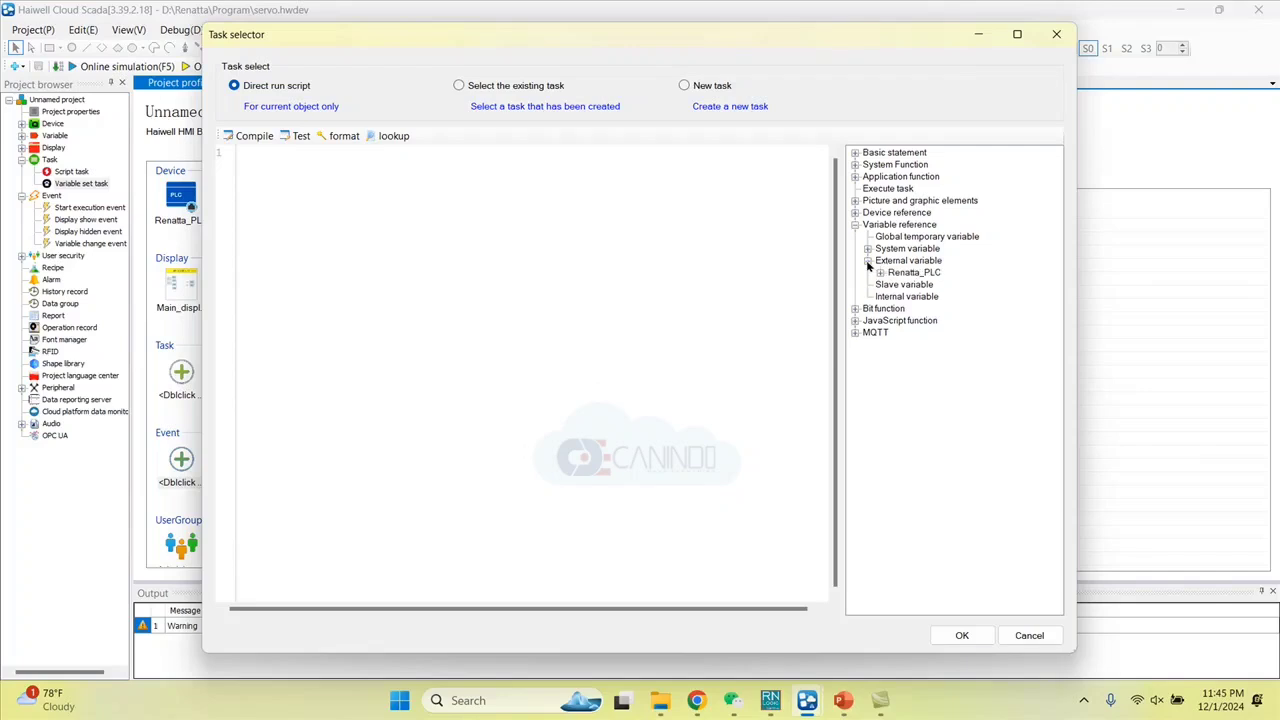
click(880, 273)
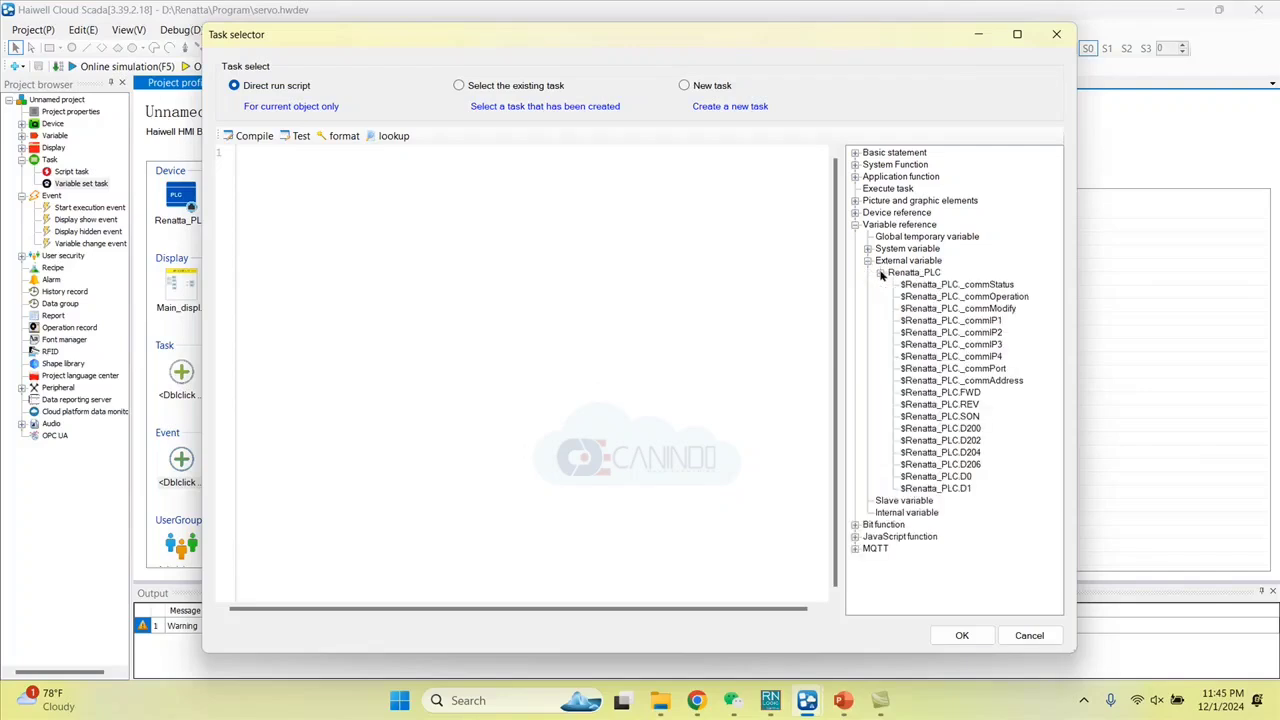
double_click(945, 477)
click(867, 248)
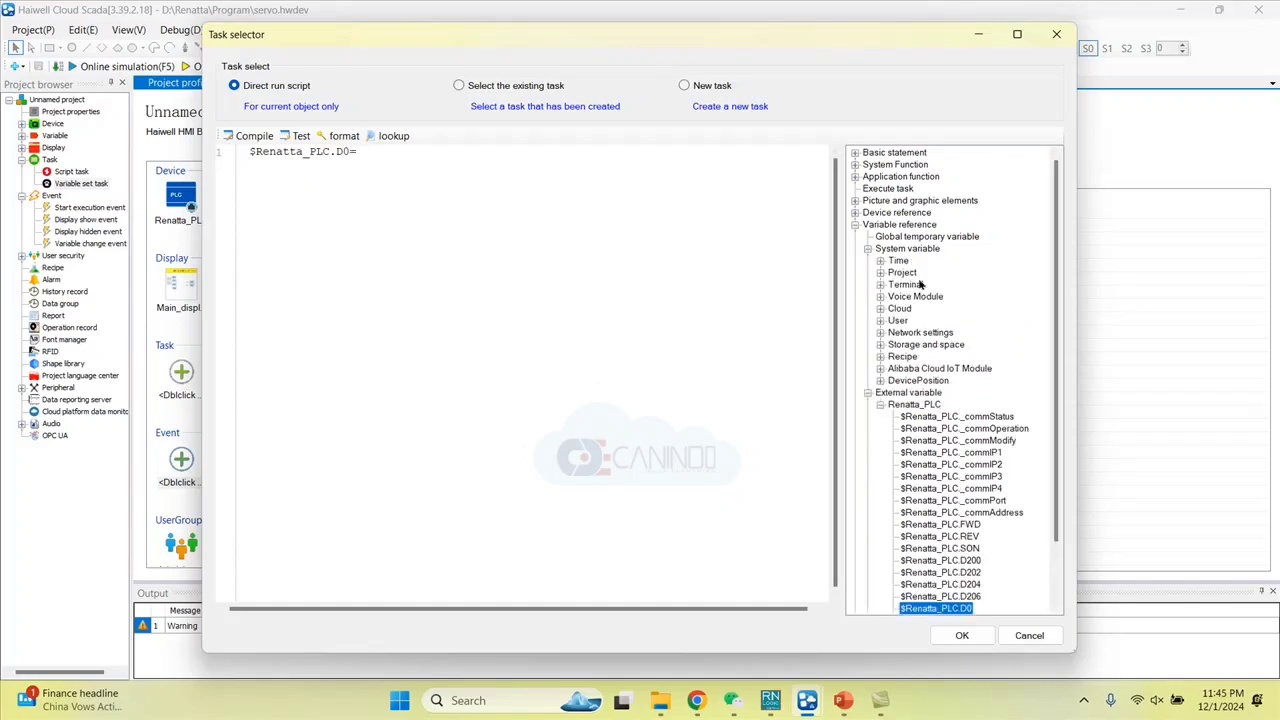
click(882, 261)
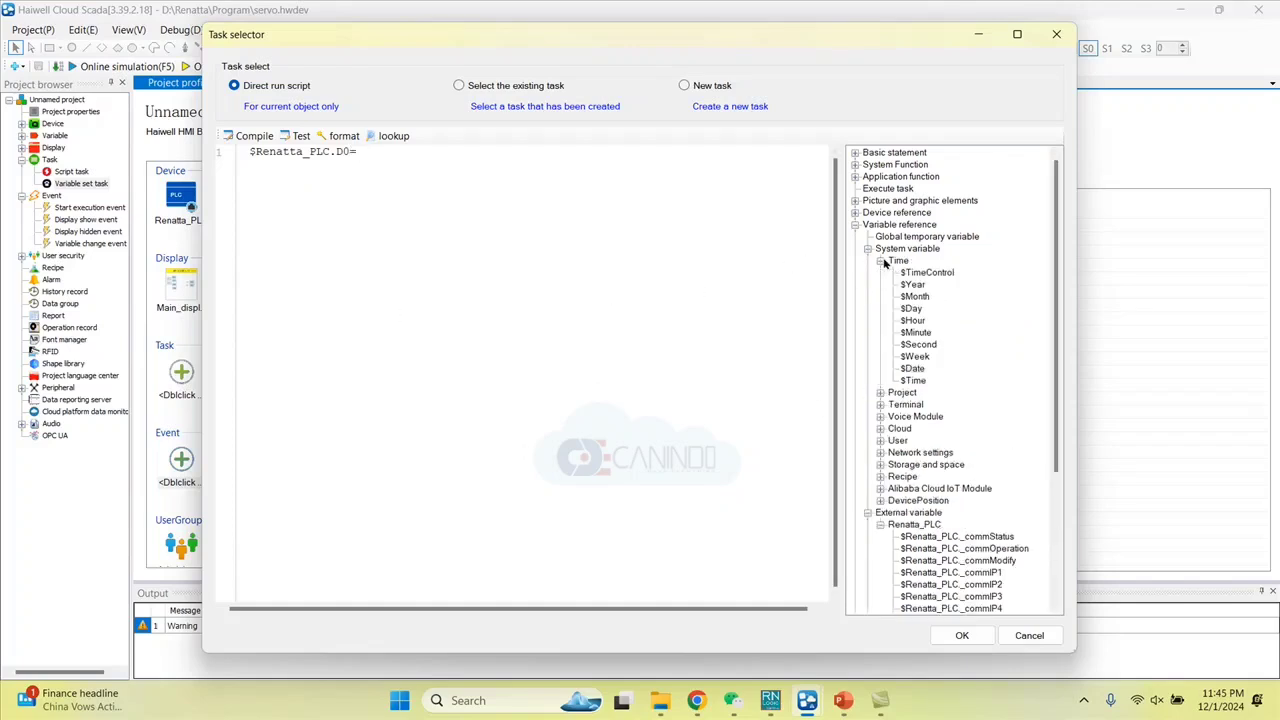
double_click(918, 344)
click(298, 135)
click(689, 403)
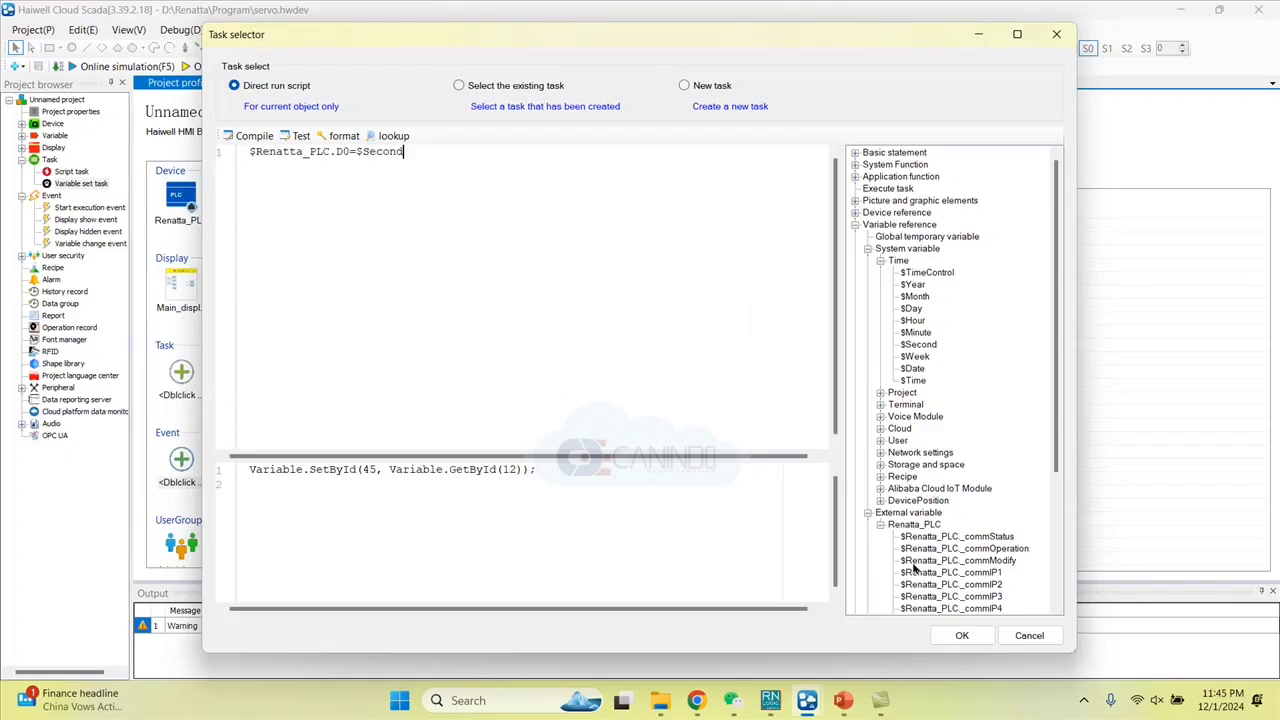
click(962, 636)
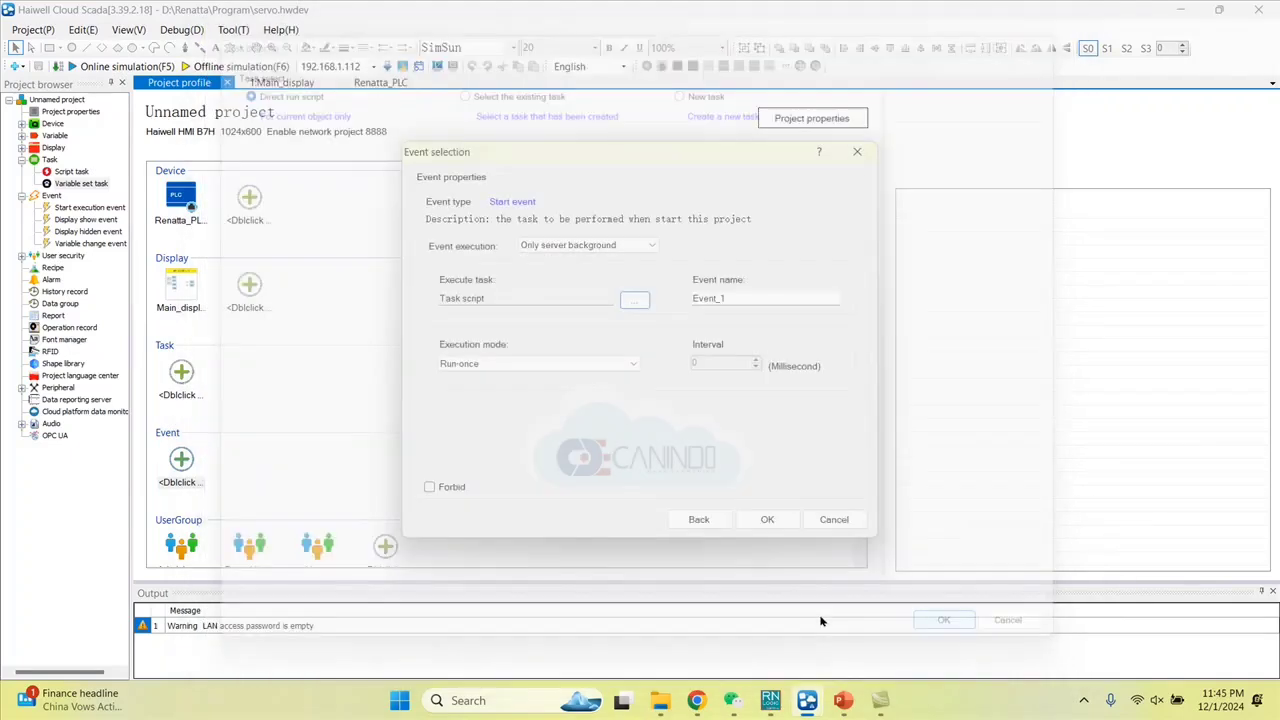
- Set the event's execution mode to Execution interval with a 1000 millisecond interval and create the event
click(600, 366)
click(516, 390)
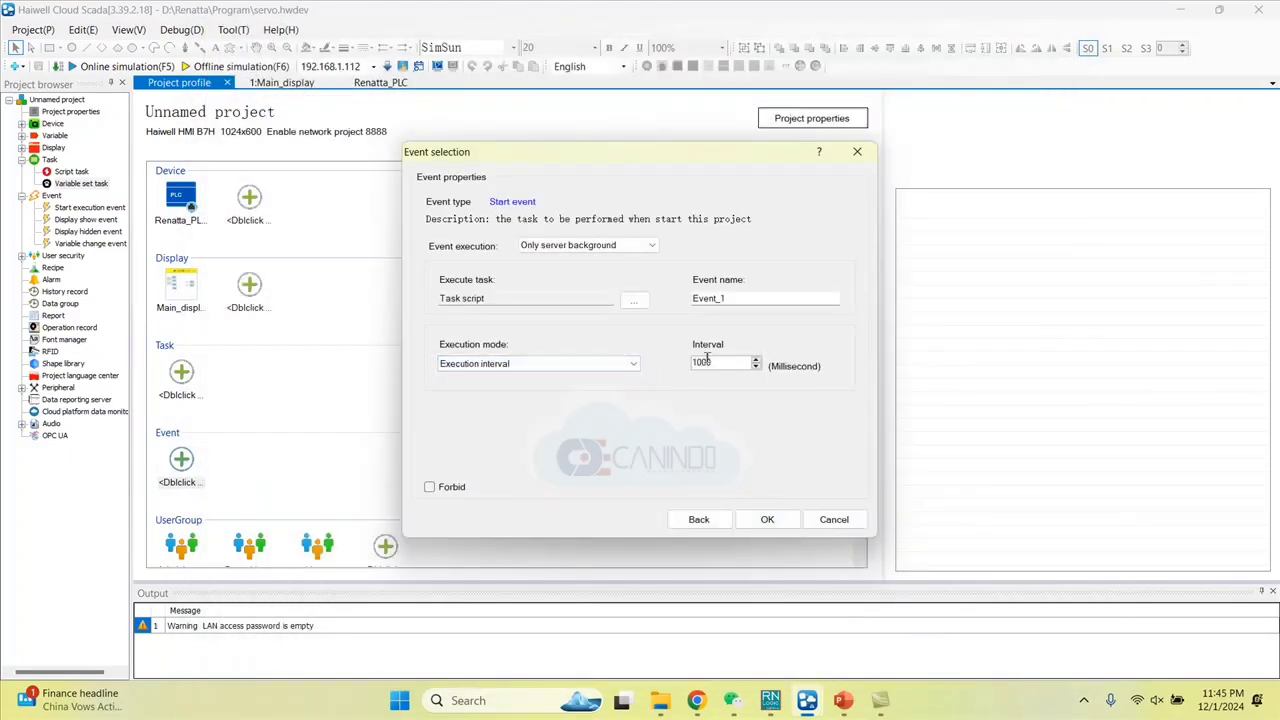
click(767, 518)
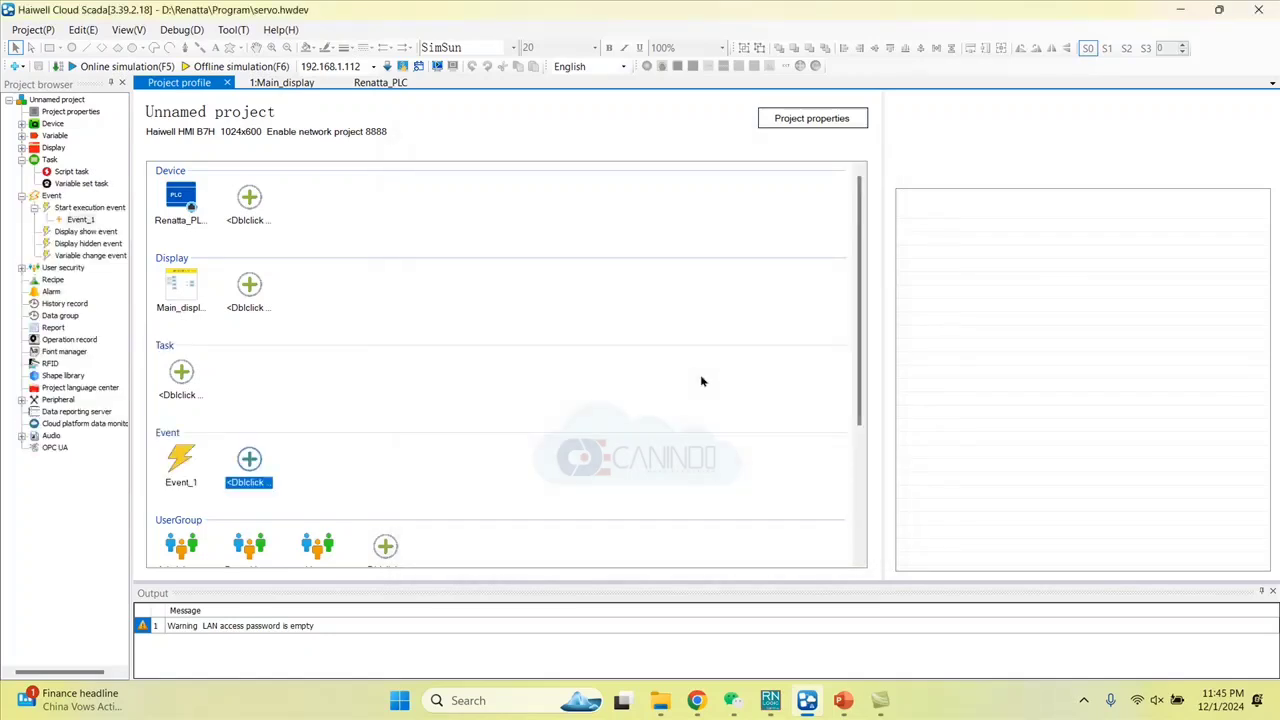
- Delete Event_1 from the project
click(181, 462)
right_click(181, 462)
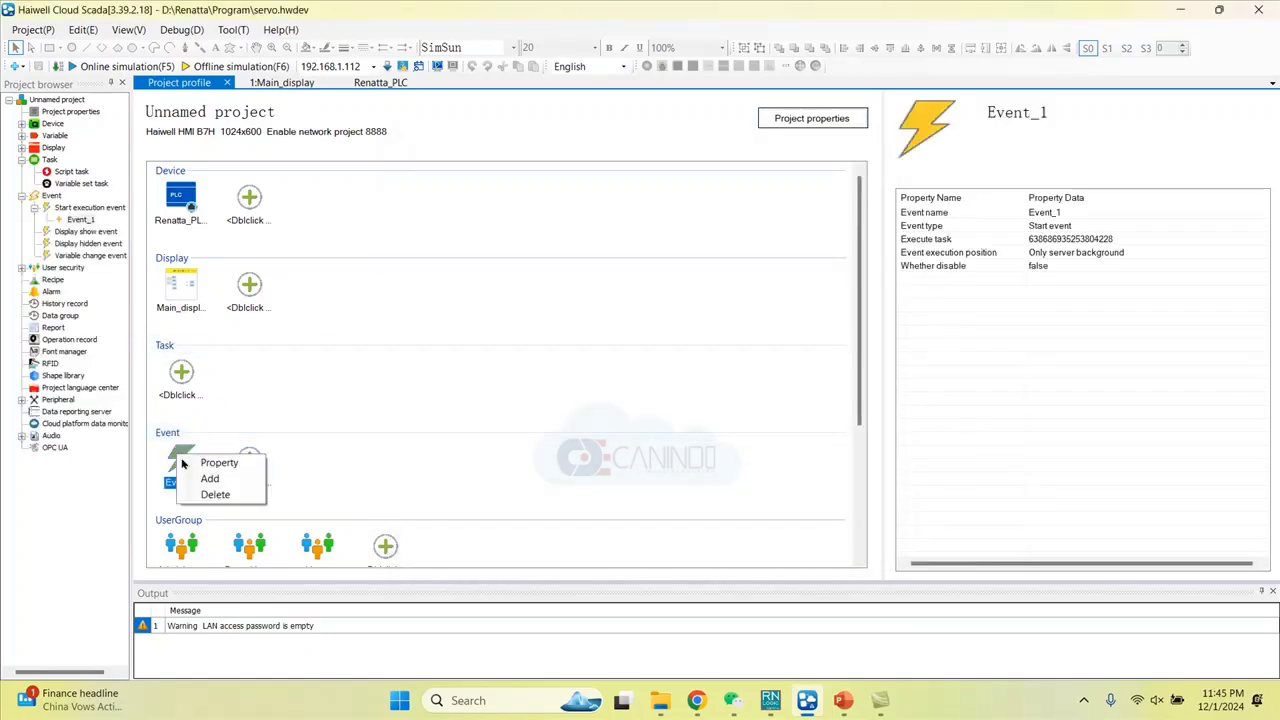
click(215, 494)
click(691, 405)
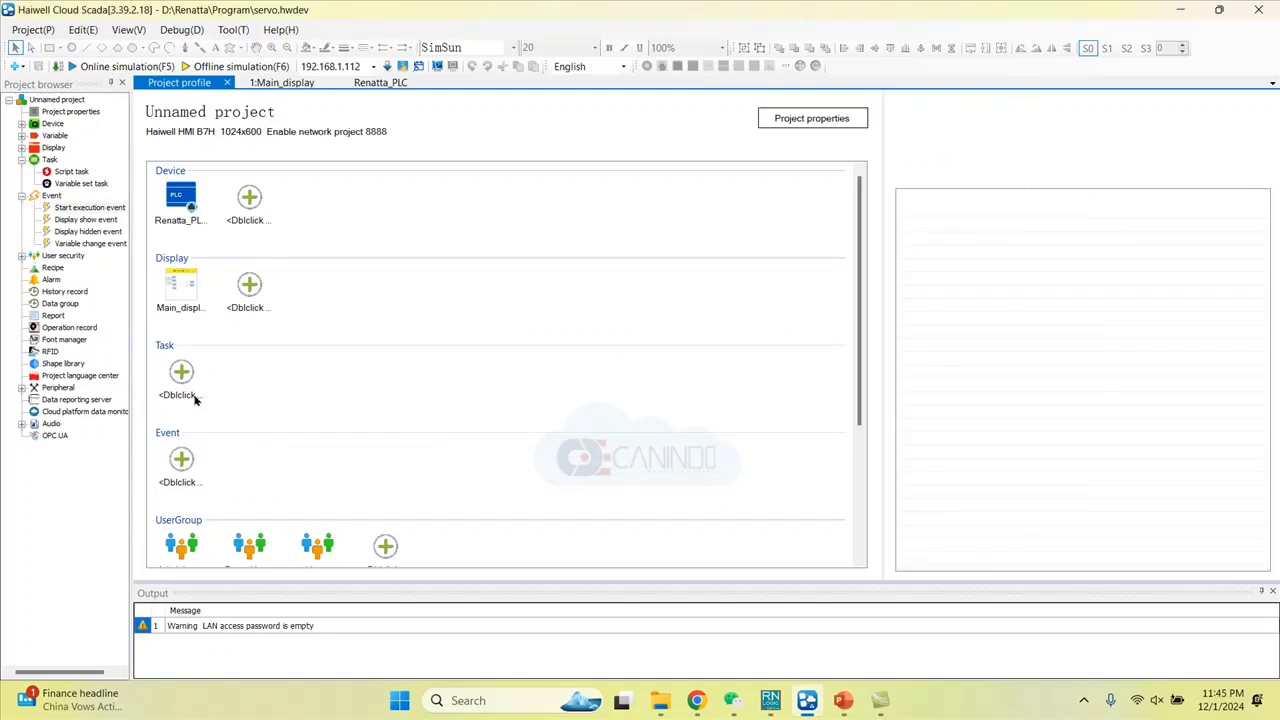
- Create a variable setting task named move_data
click(200, 377)
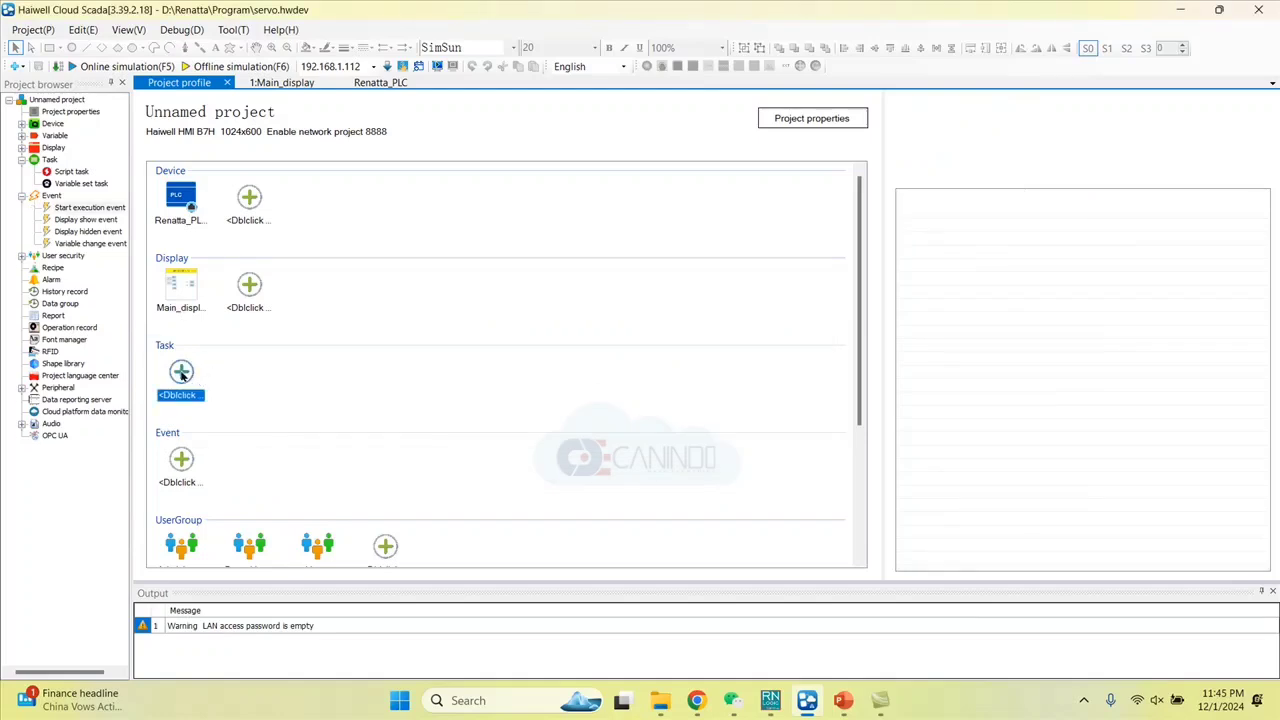
double_click(182, 373)
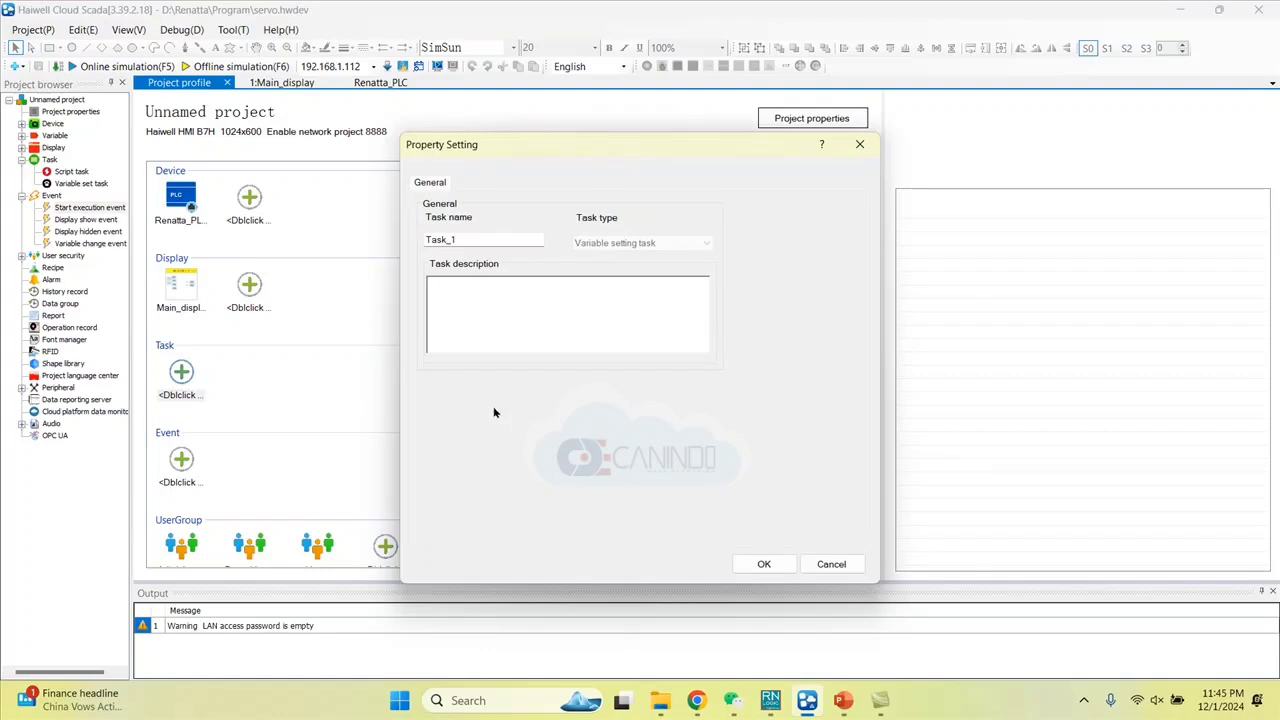
drag(466, 240, 367, 257)
text(move_data)
click(764, 563)
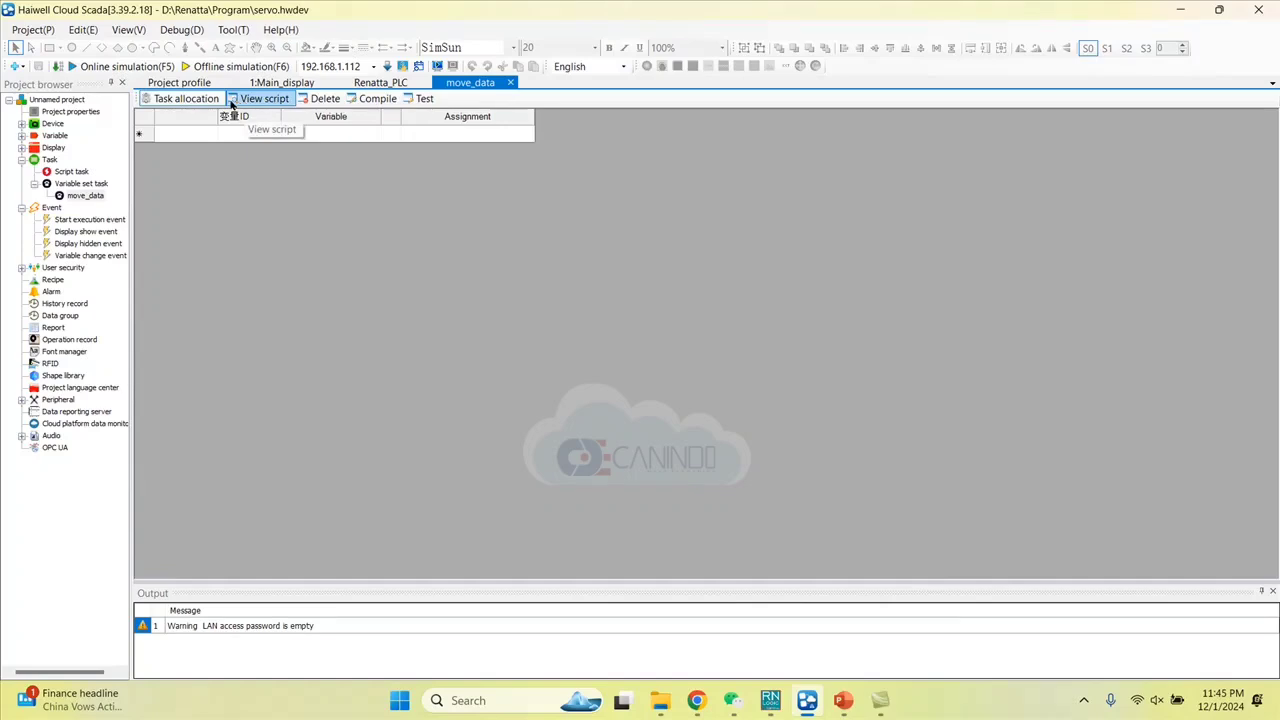
- Add a row to the move_data task with the text detik and choose Renatta_PLC.D0 as its variable
click(186, 134)
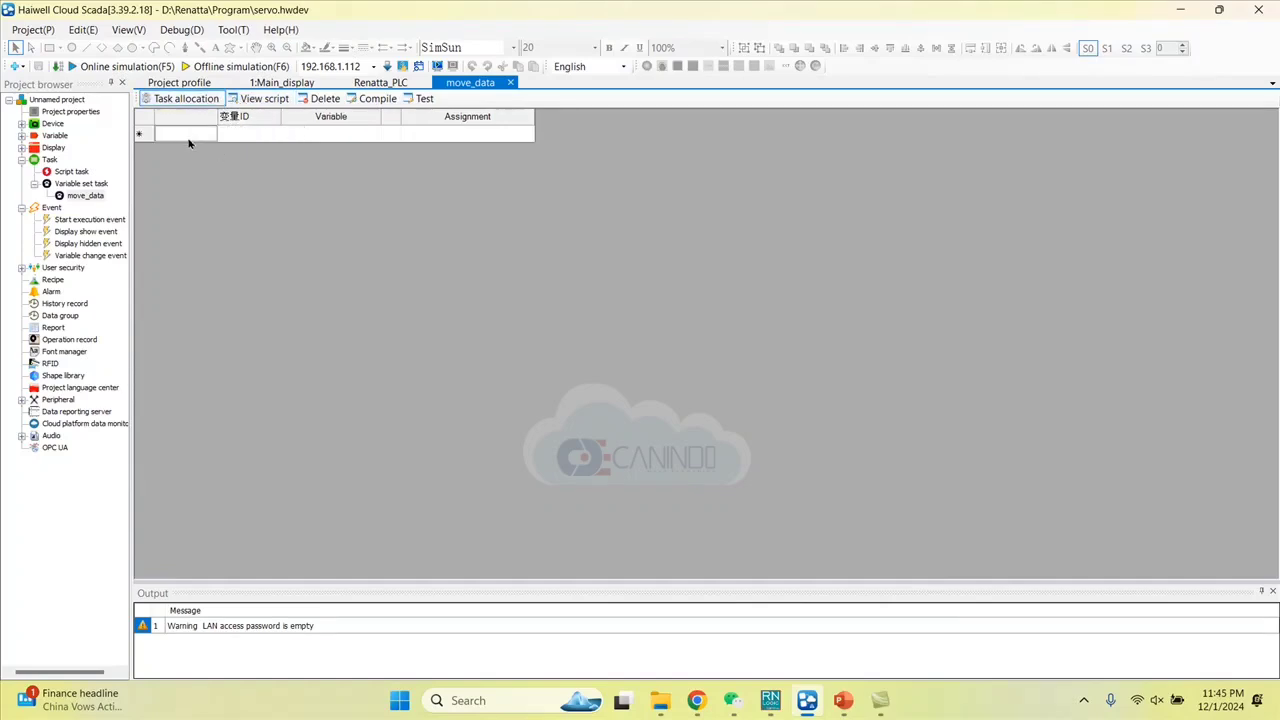
click(195, 136)
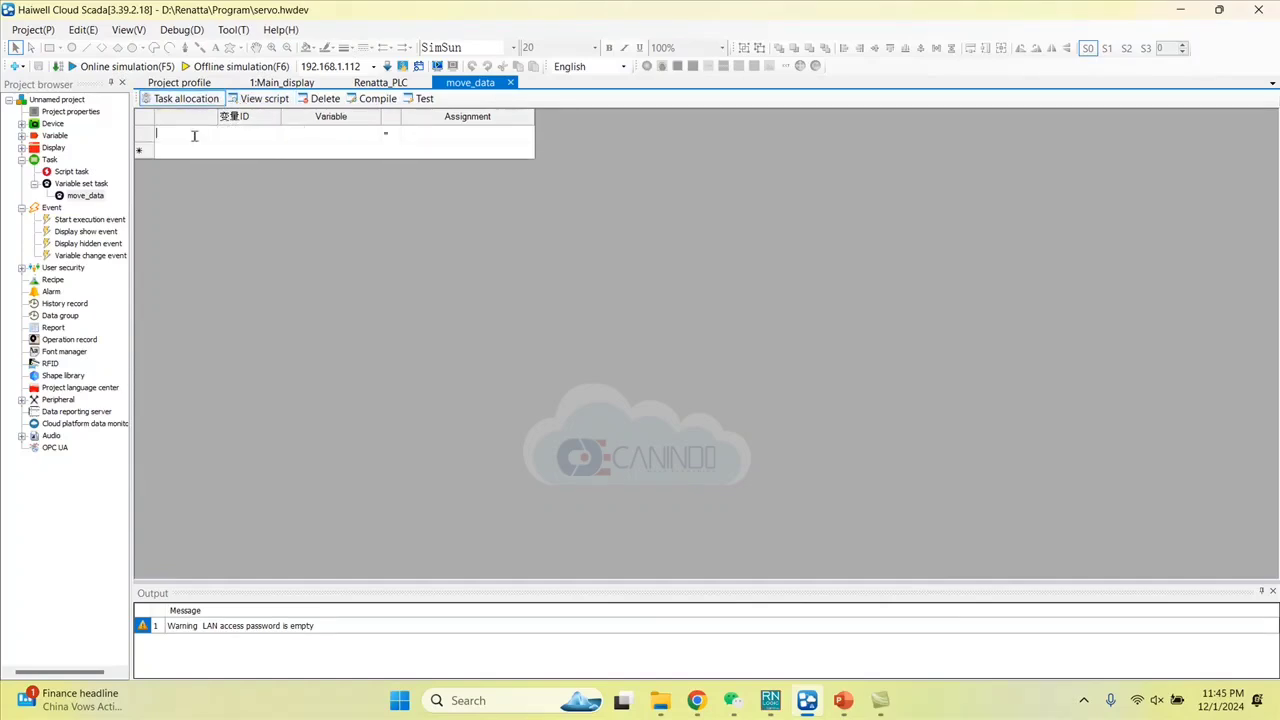
text(detik)
click(273, 133)
click(326, 138)
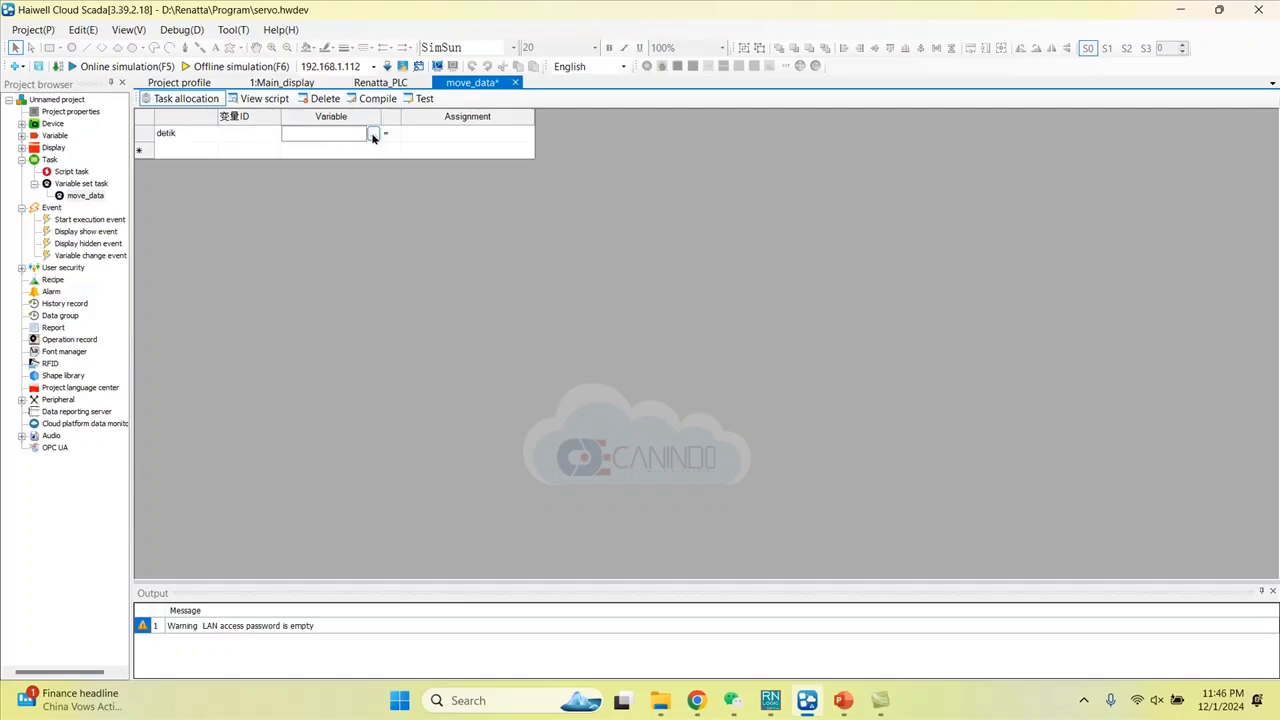
click(373, 136)
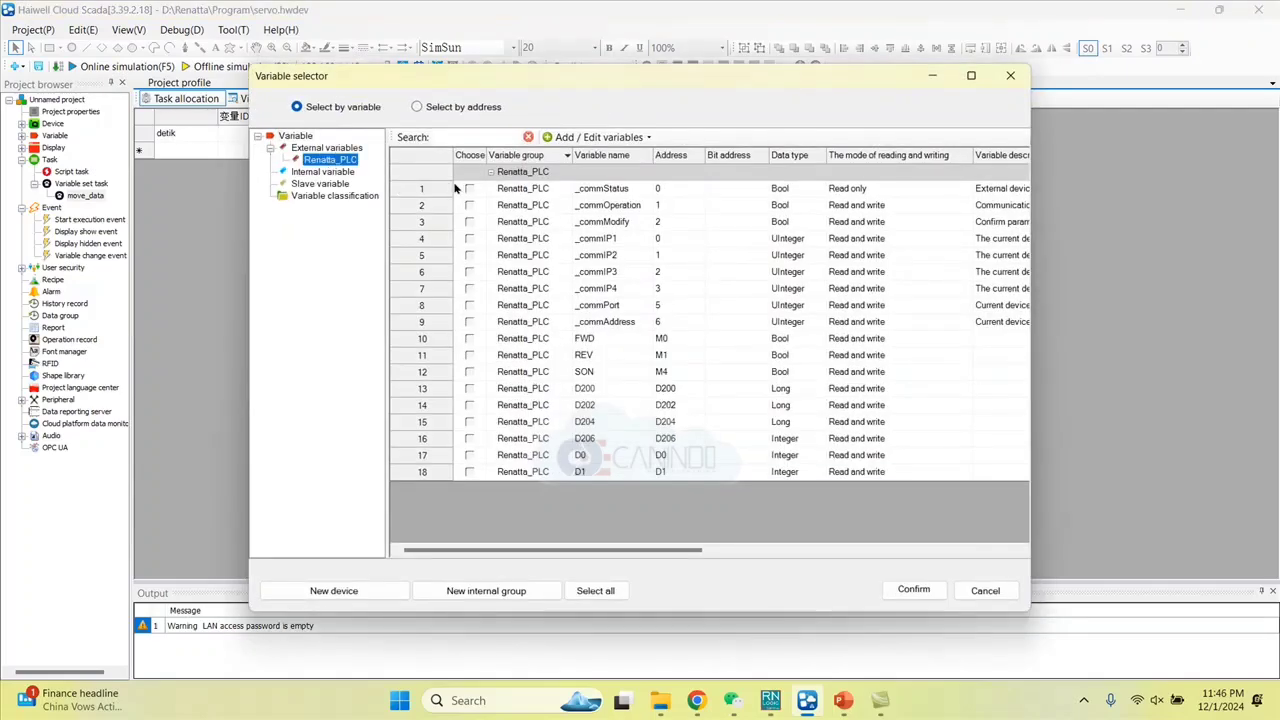
click(592, 458)
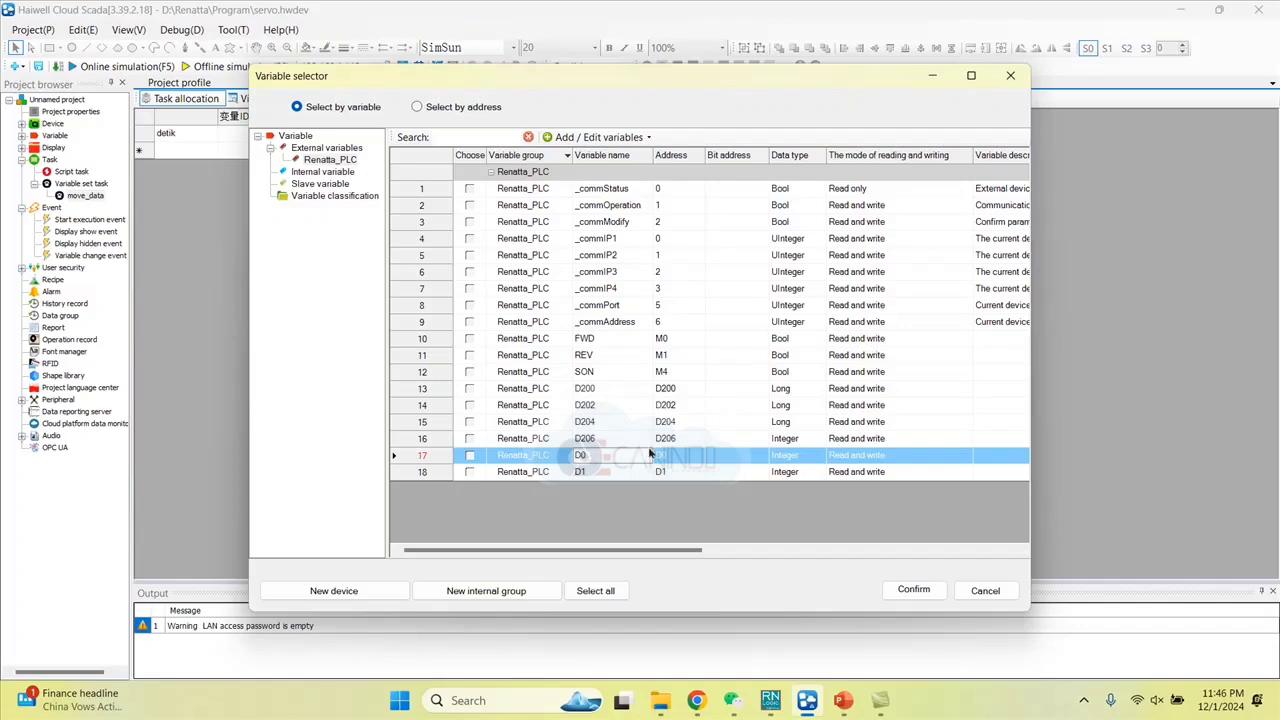
click(887, 584)
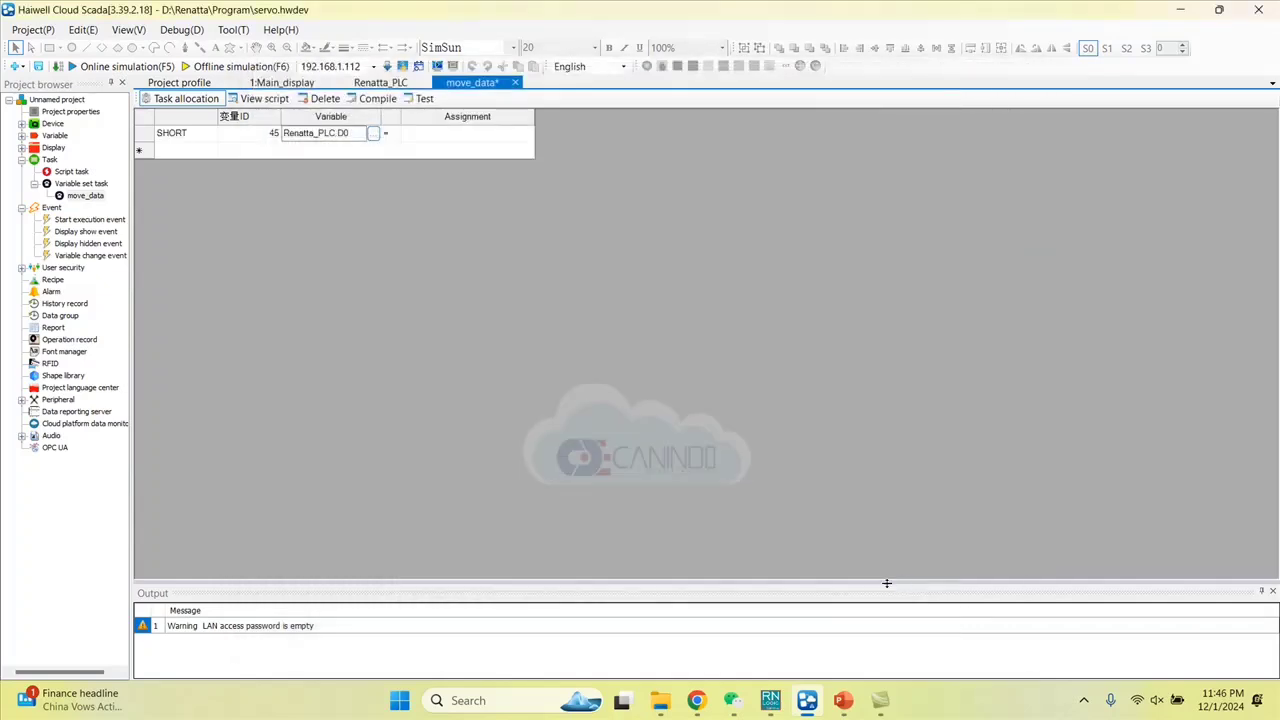
- Assign the system variable $Second to the Renatta_PLC.D0 row of the move_data task
click(428, 134)
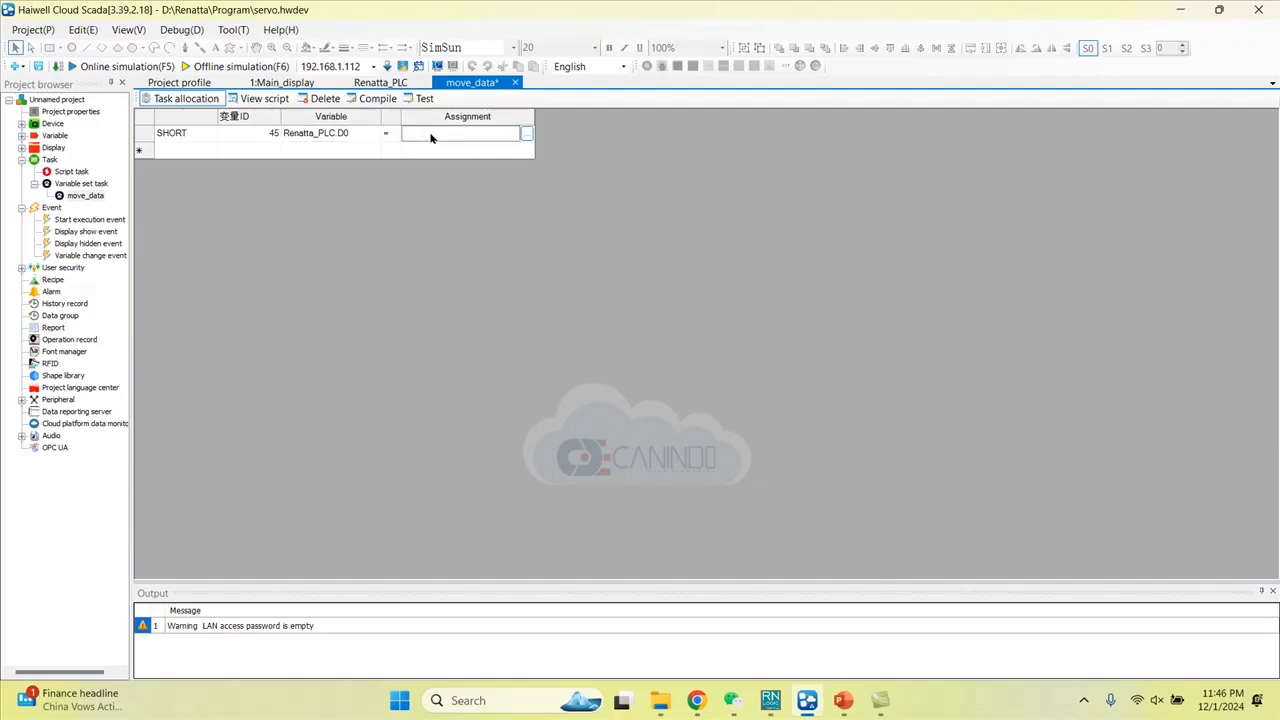
click(528, 134)
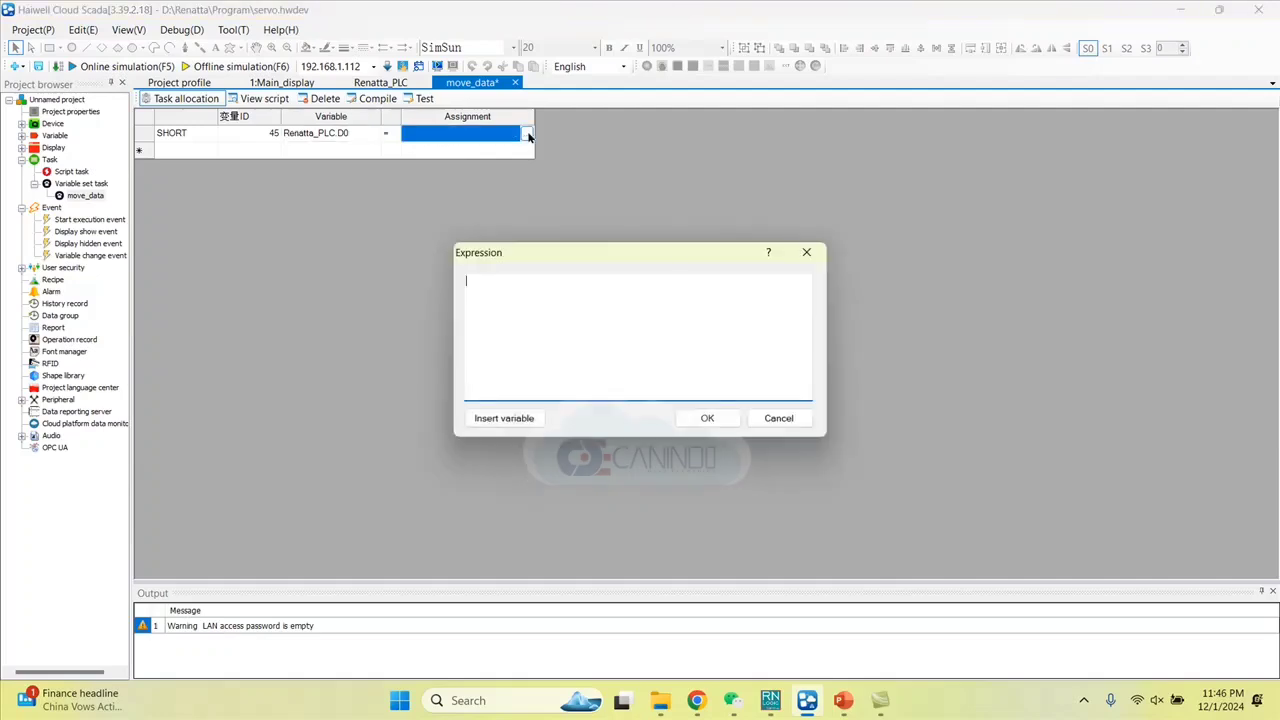
click(505, 420)
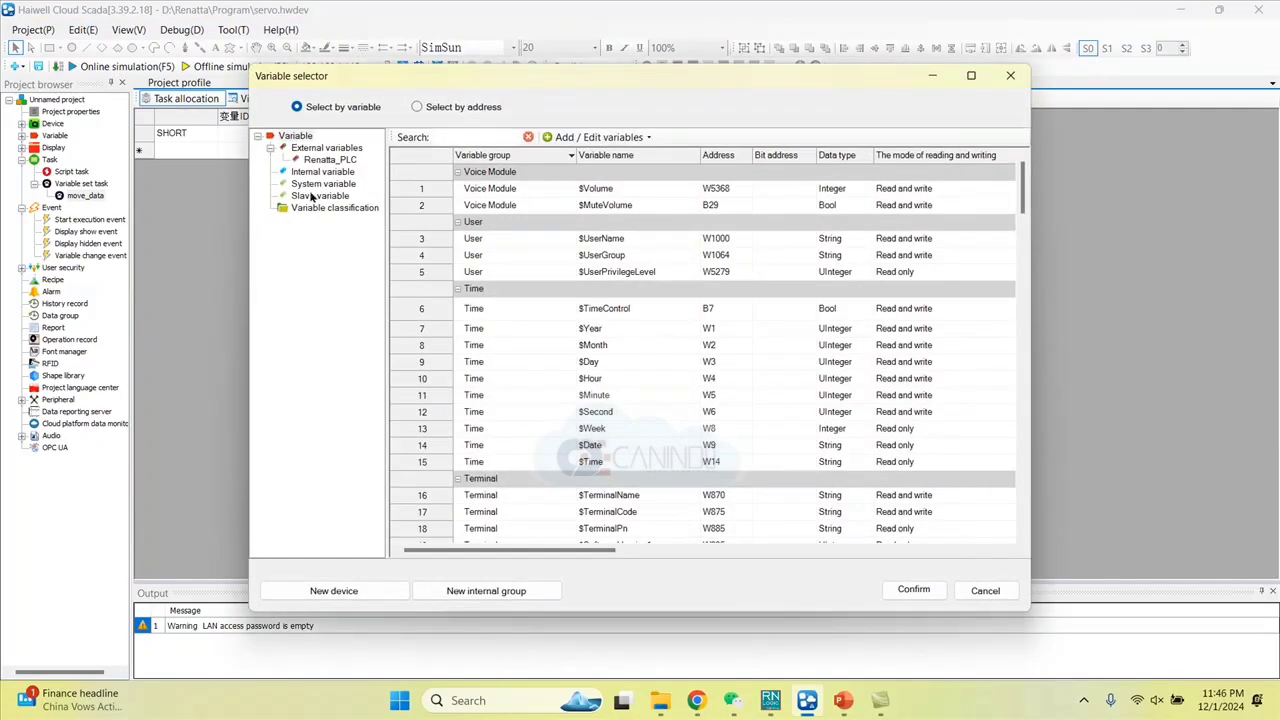
click(320, 186)
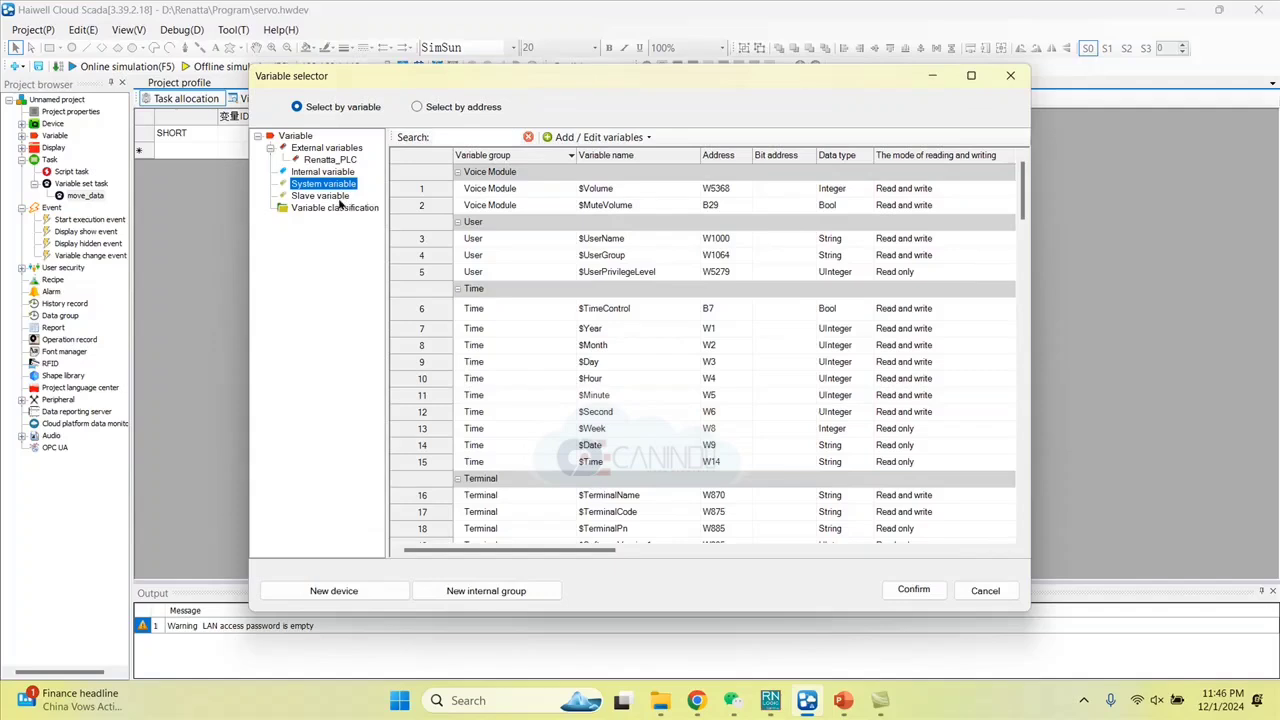
click(606, 413)
double_click(606, 413)
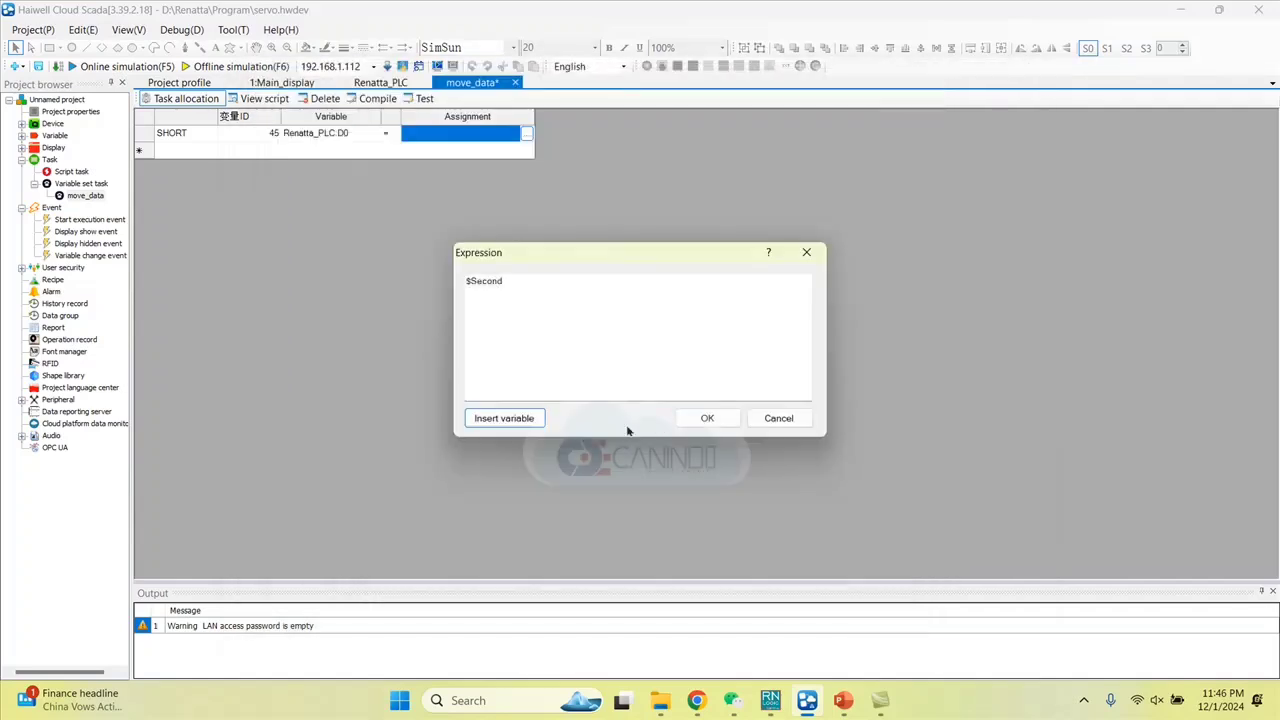
click(708, 420)
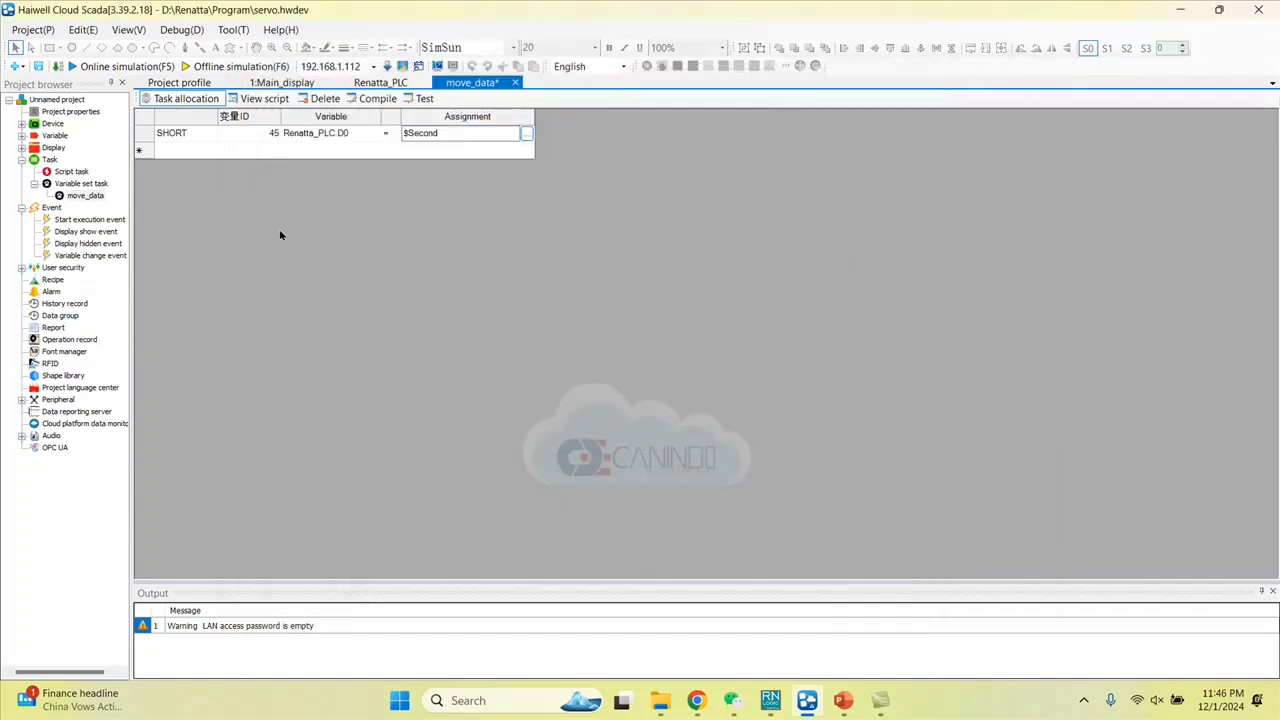
- Add a second row to the move_data task with Renatta_PLC.D1 as its variable
click(169, 150)
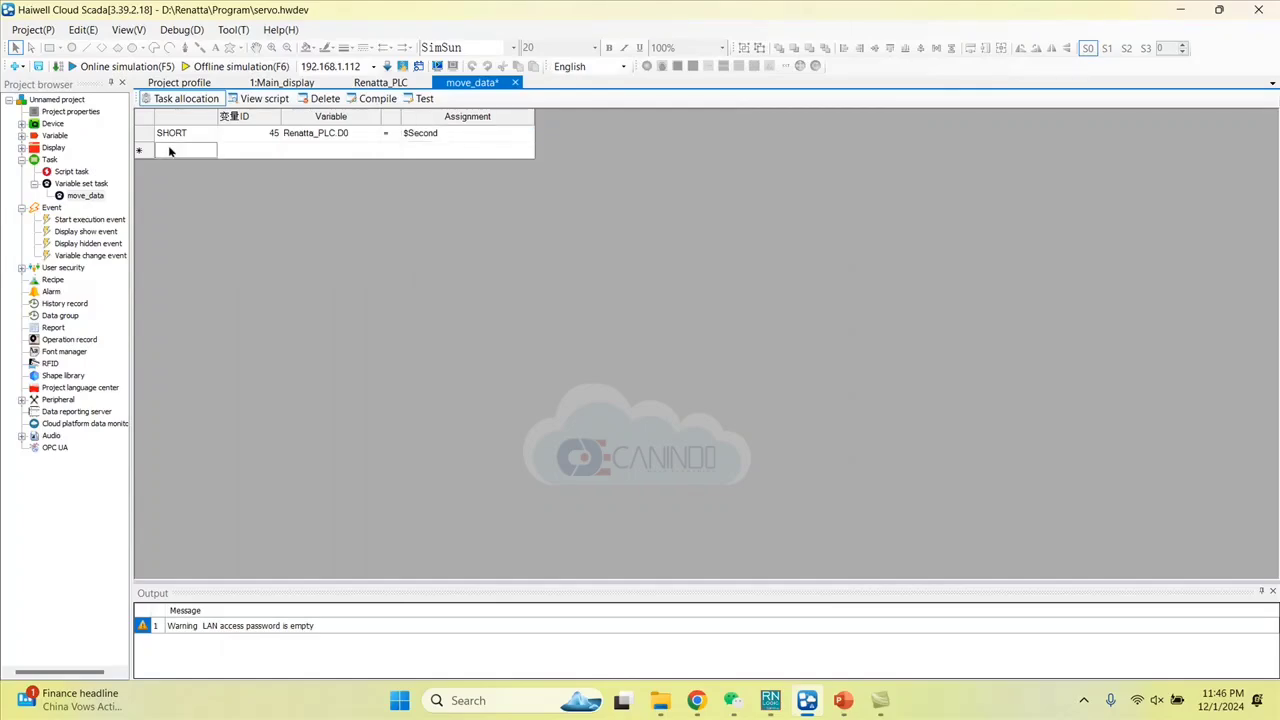
click(318, 150)
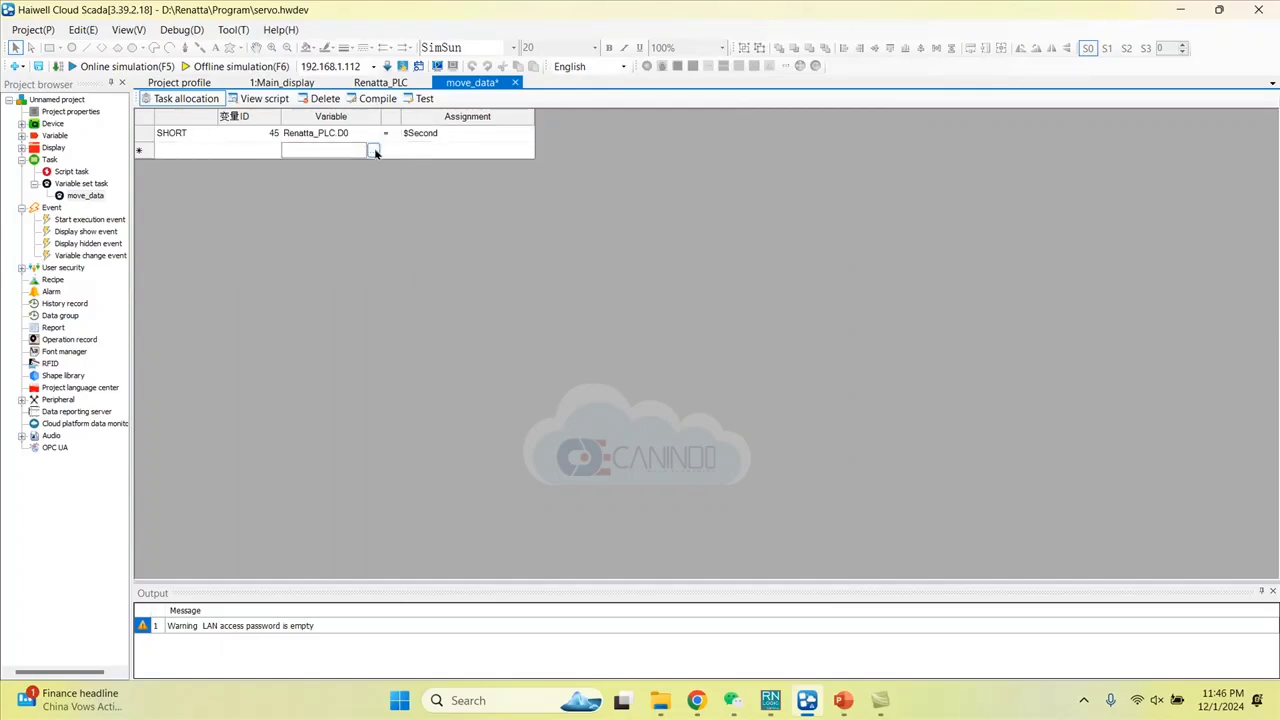
click(373, 150)
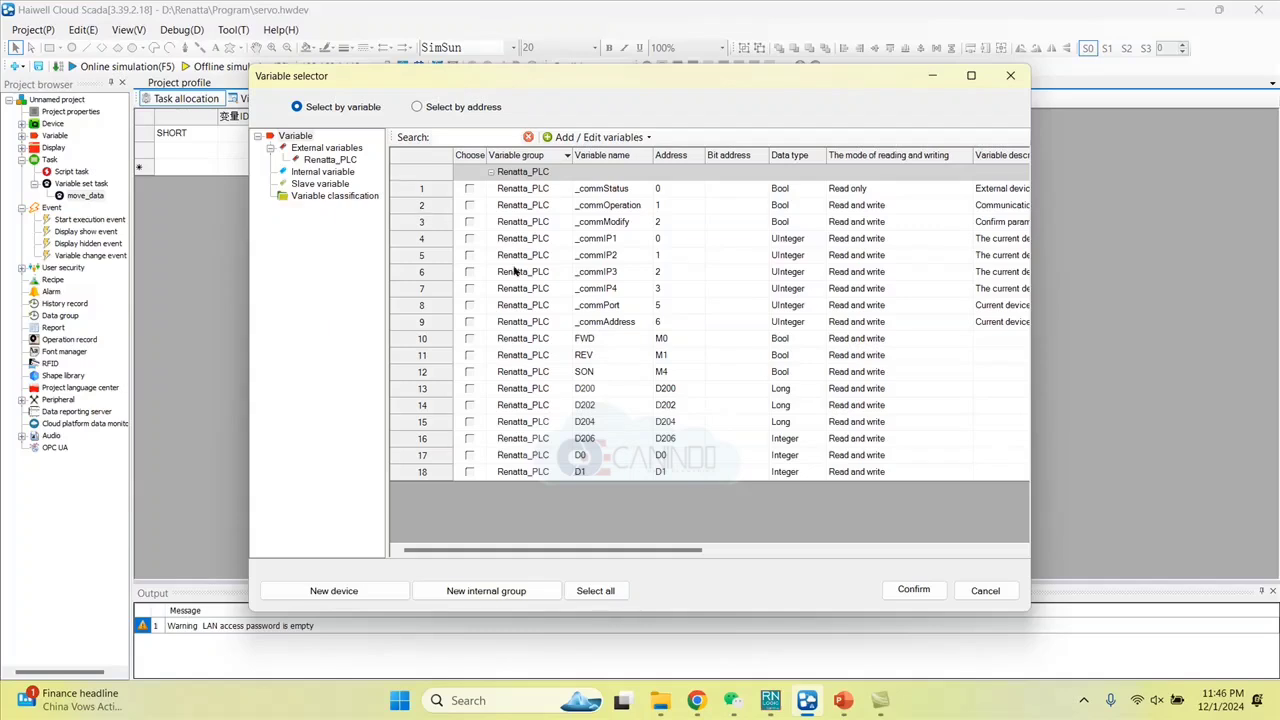
click(470, 472)
click(913, 590)
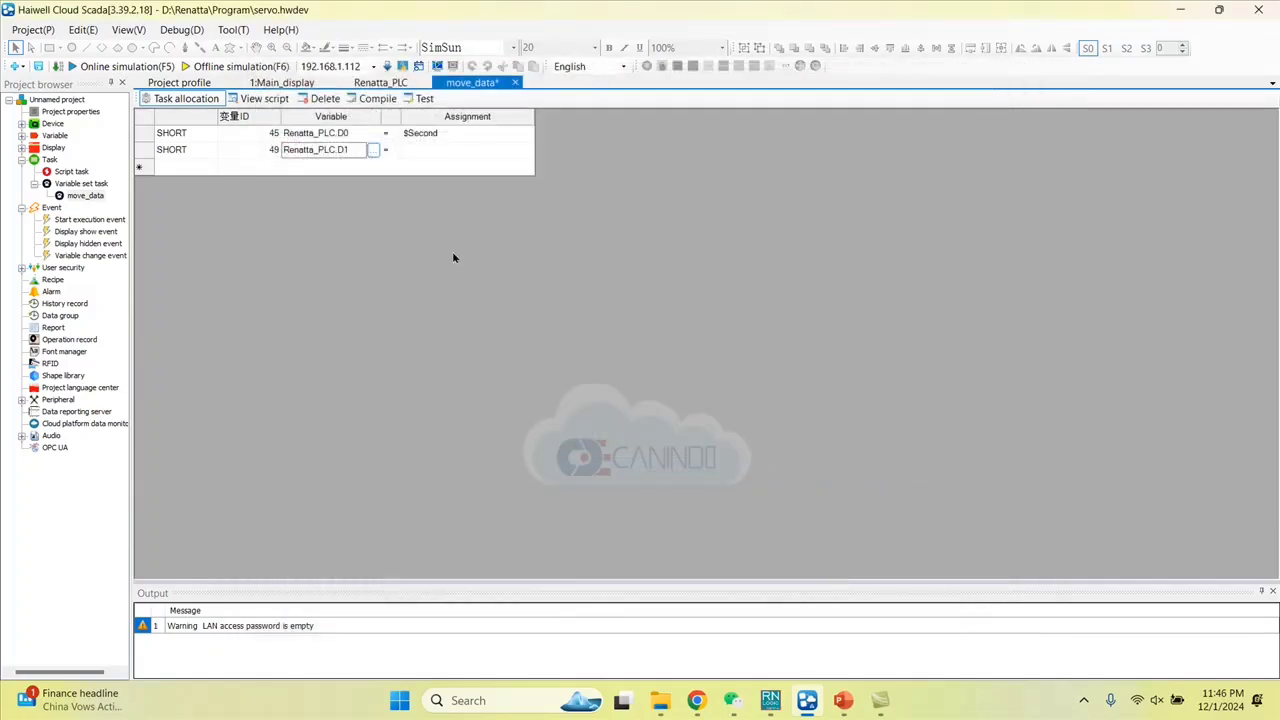
- Assign the system variable $Minute to the Renatta_PLC.D1 row and compile the task to check its syntax
click(411, 149)
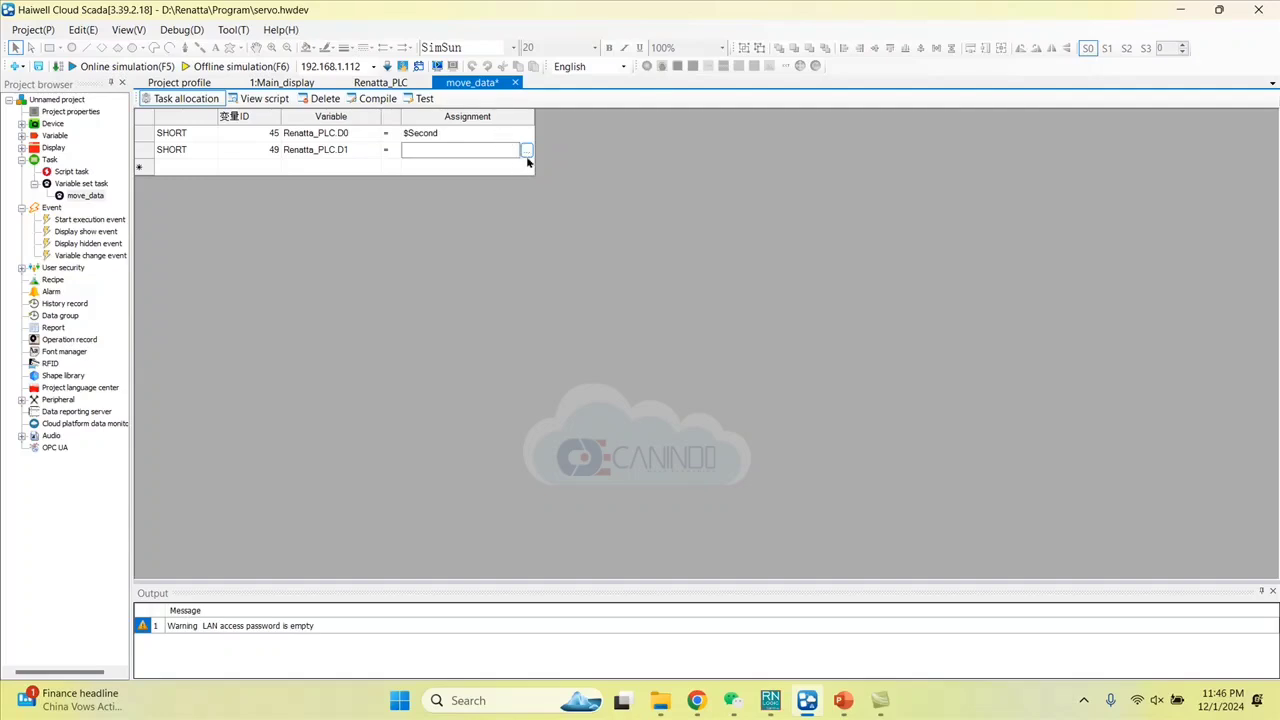
click(526, 150)
click(510, 418)
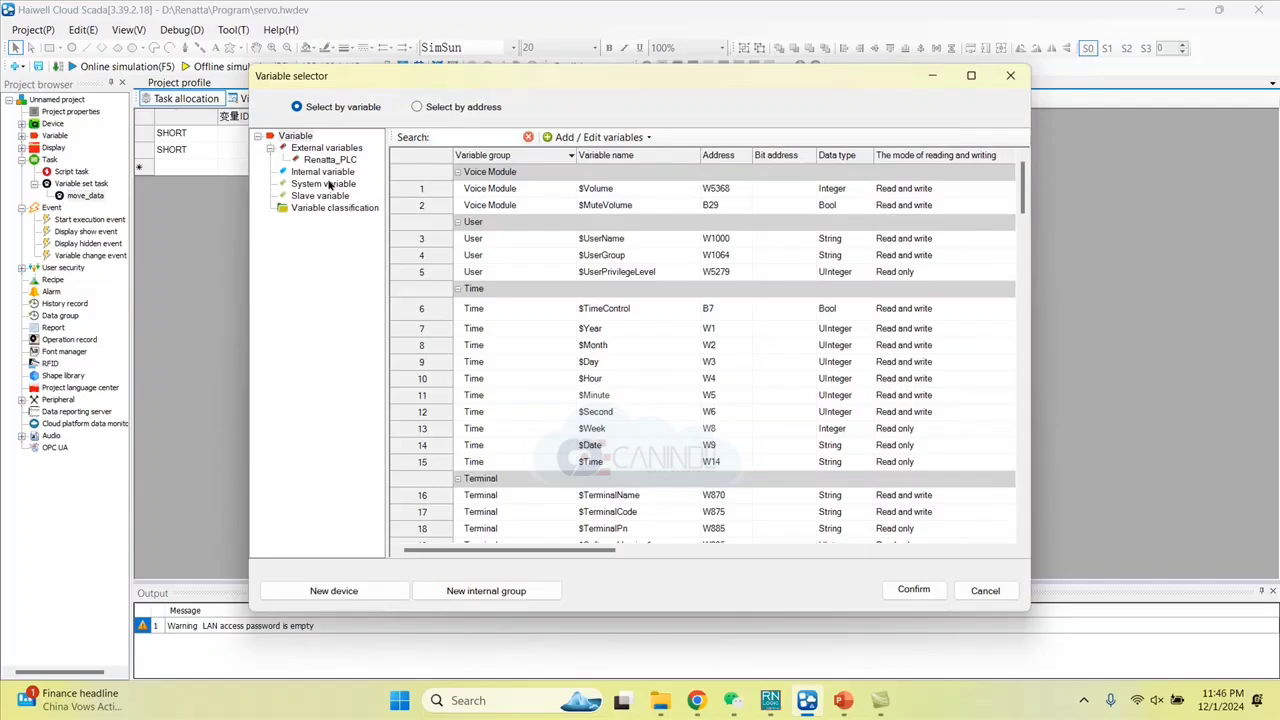
click(329, 185)
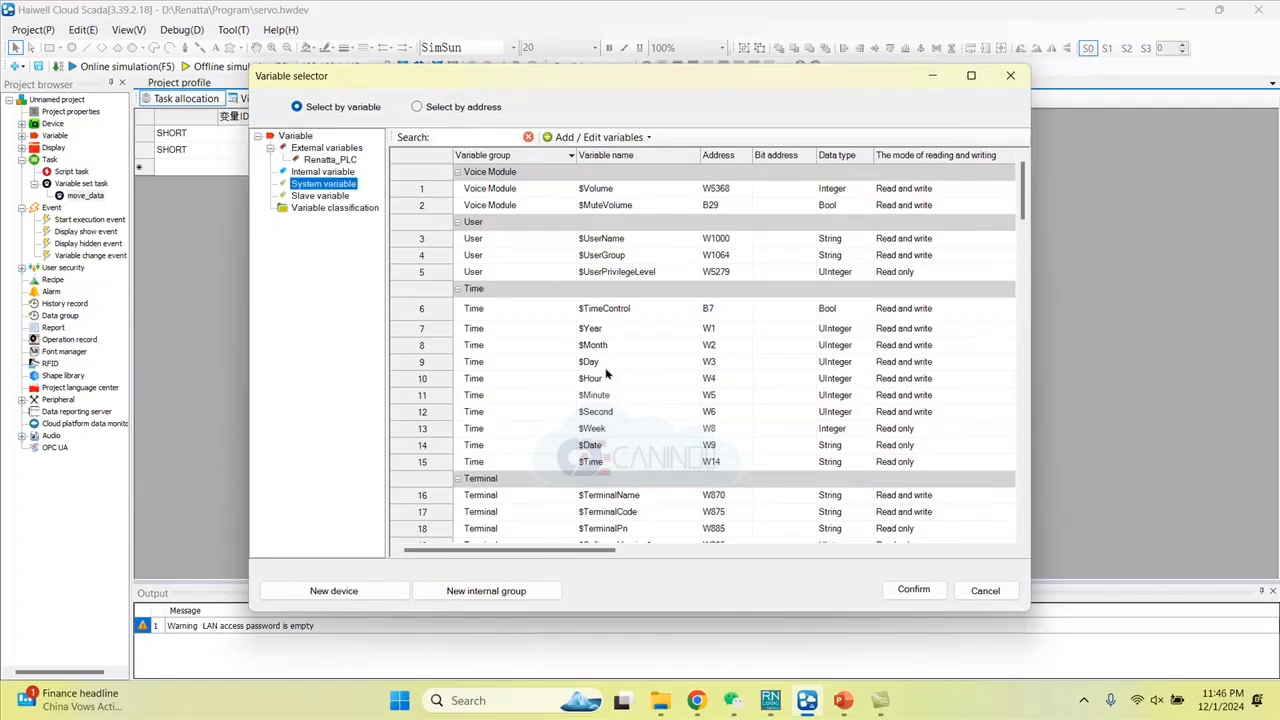
double_click(604, 396)
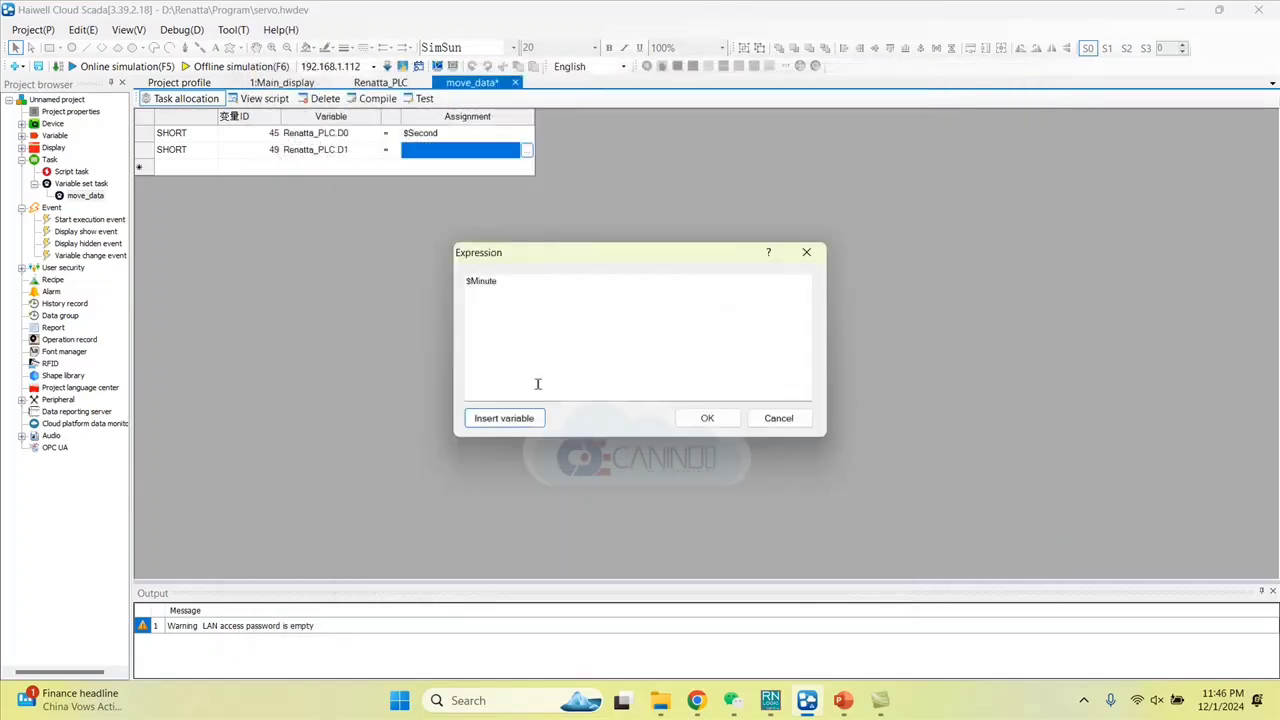
click(705, 418)
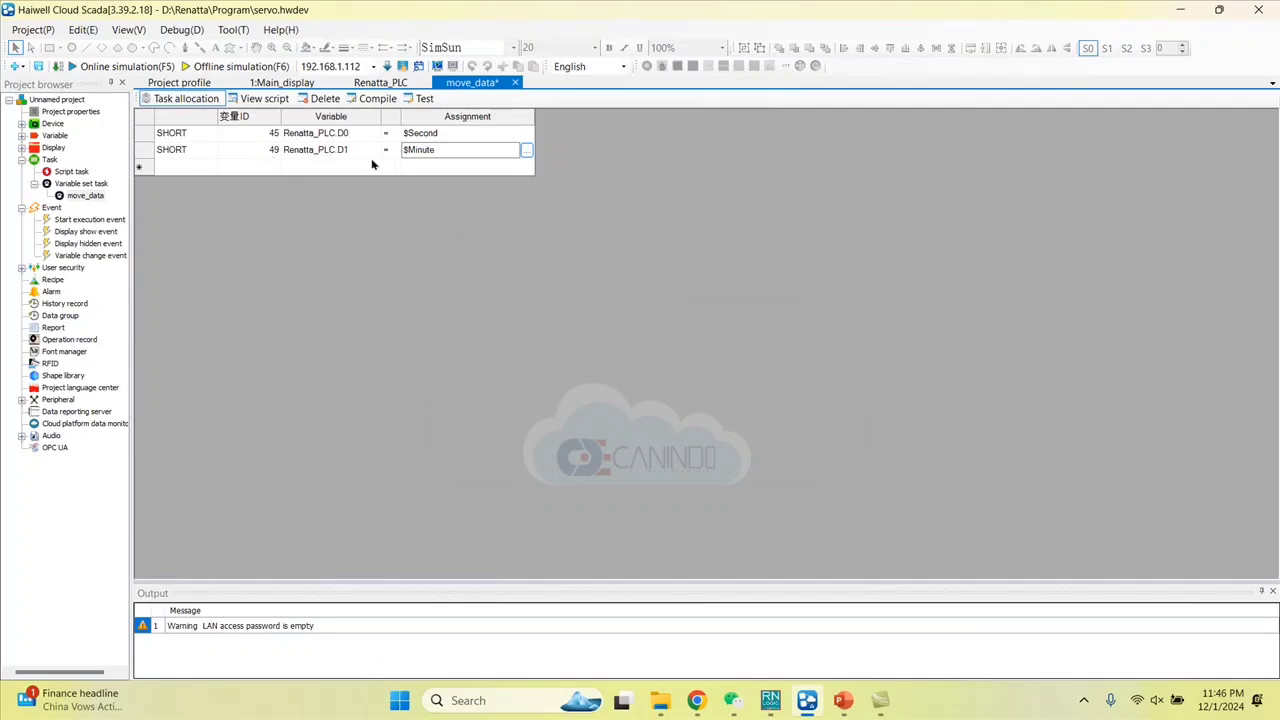
click(403, 99)
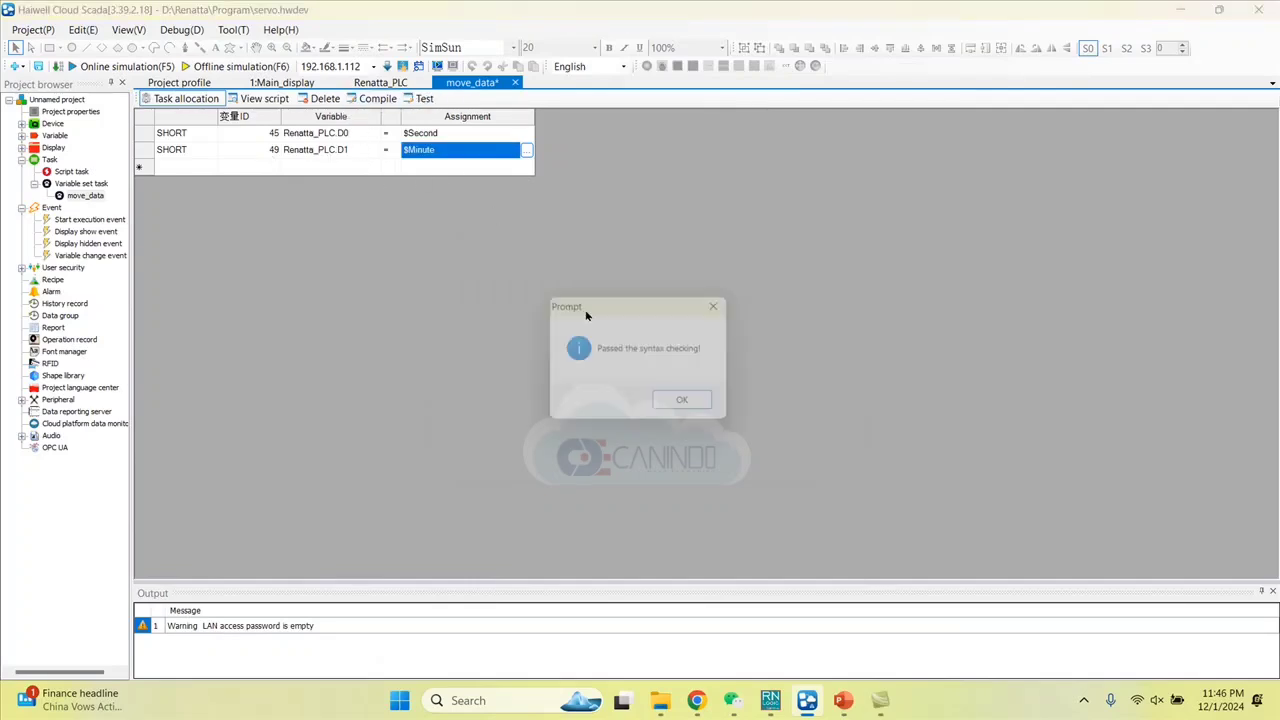
click(694, 403)
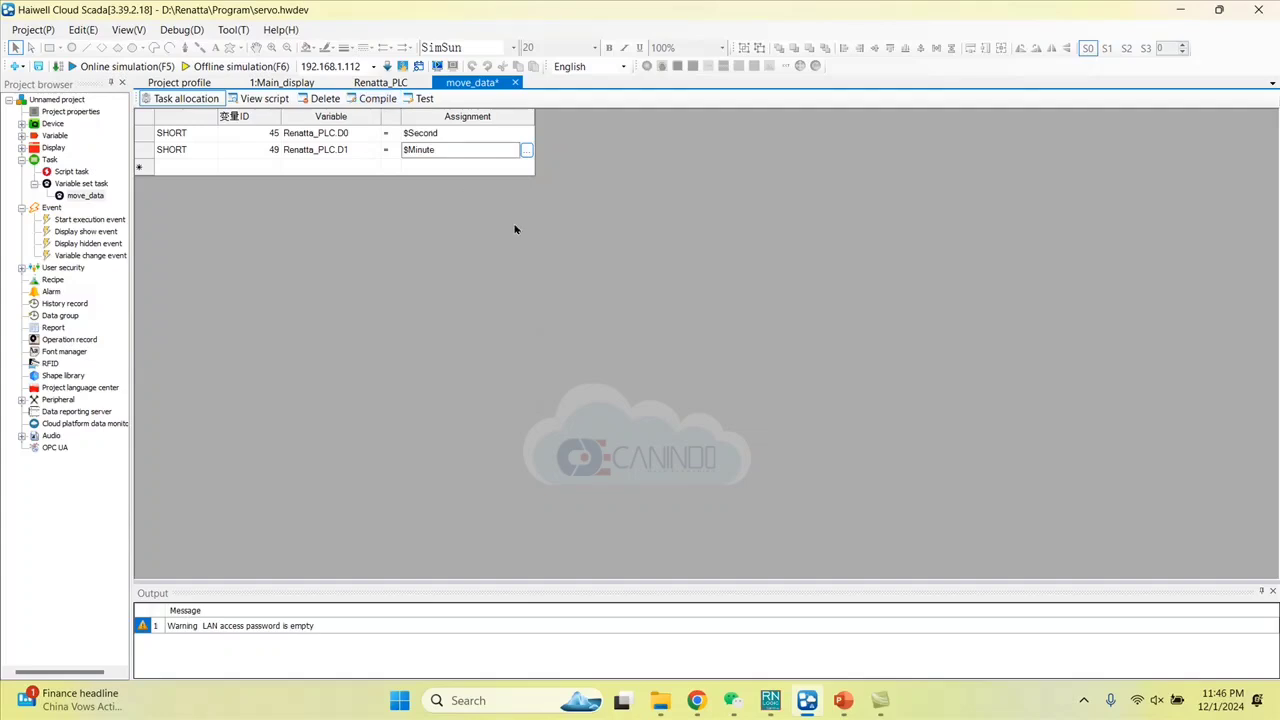
- Add a new Start event to the project and name it move_data
click(179, 82)
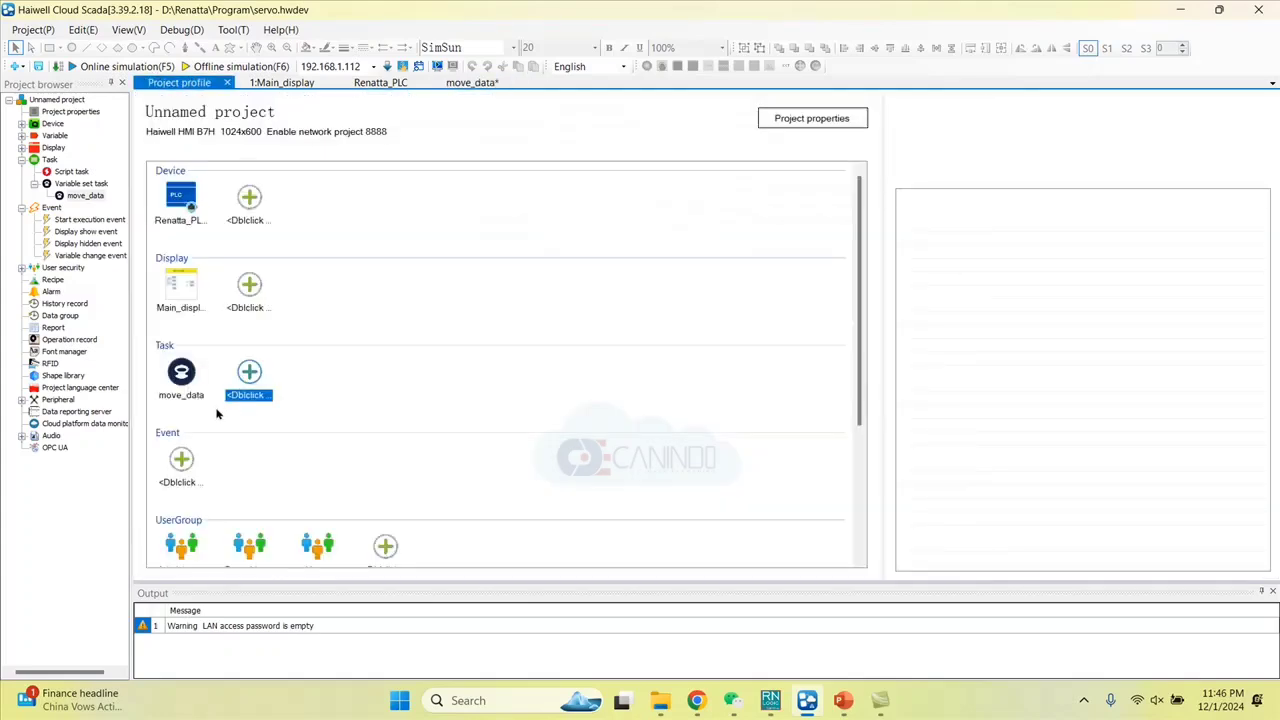
double_click(180, 462)
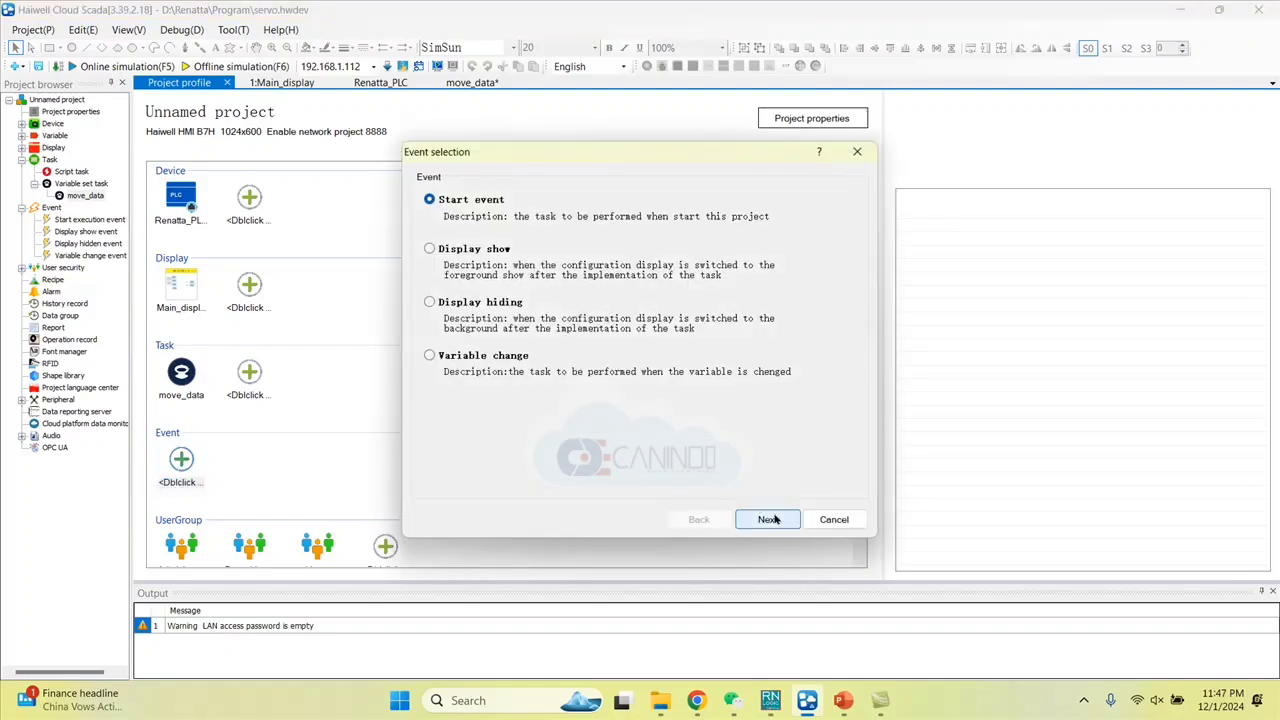
click(767, 519)
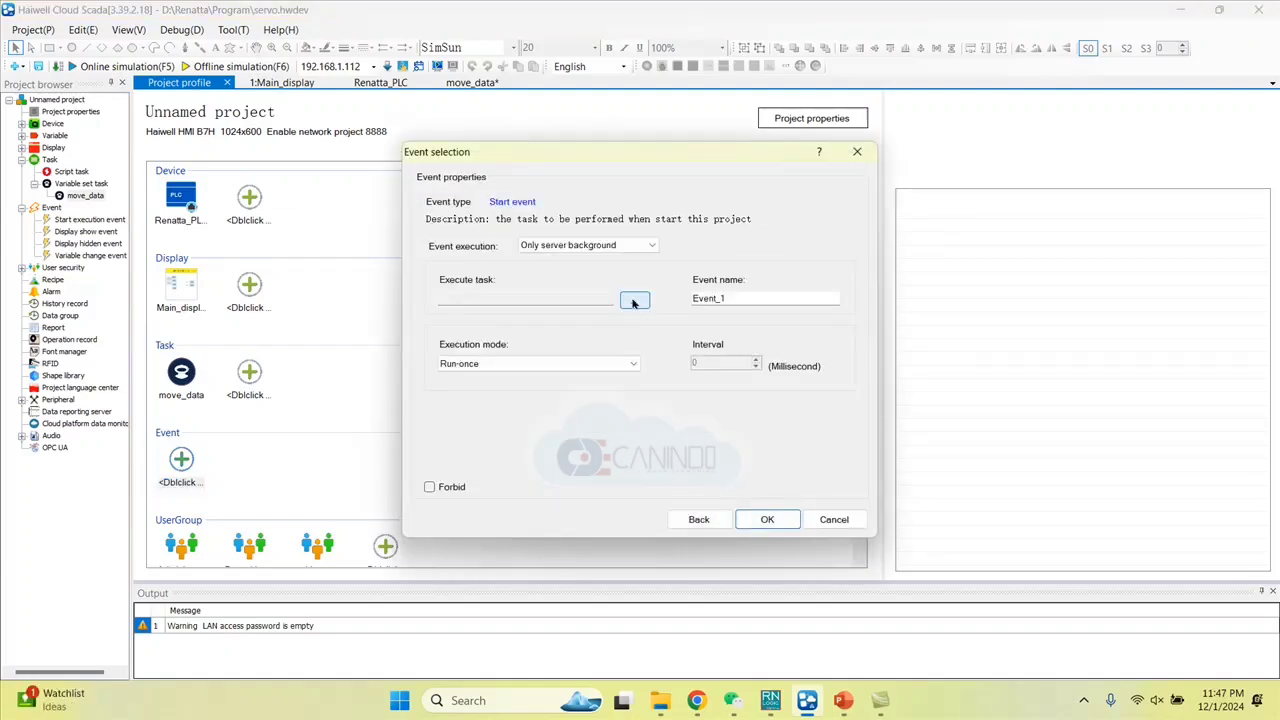
click(744, 297)
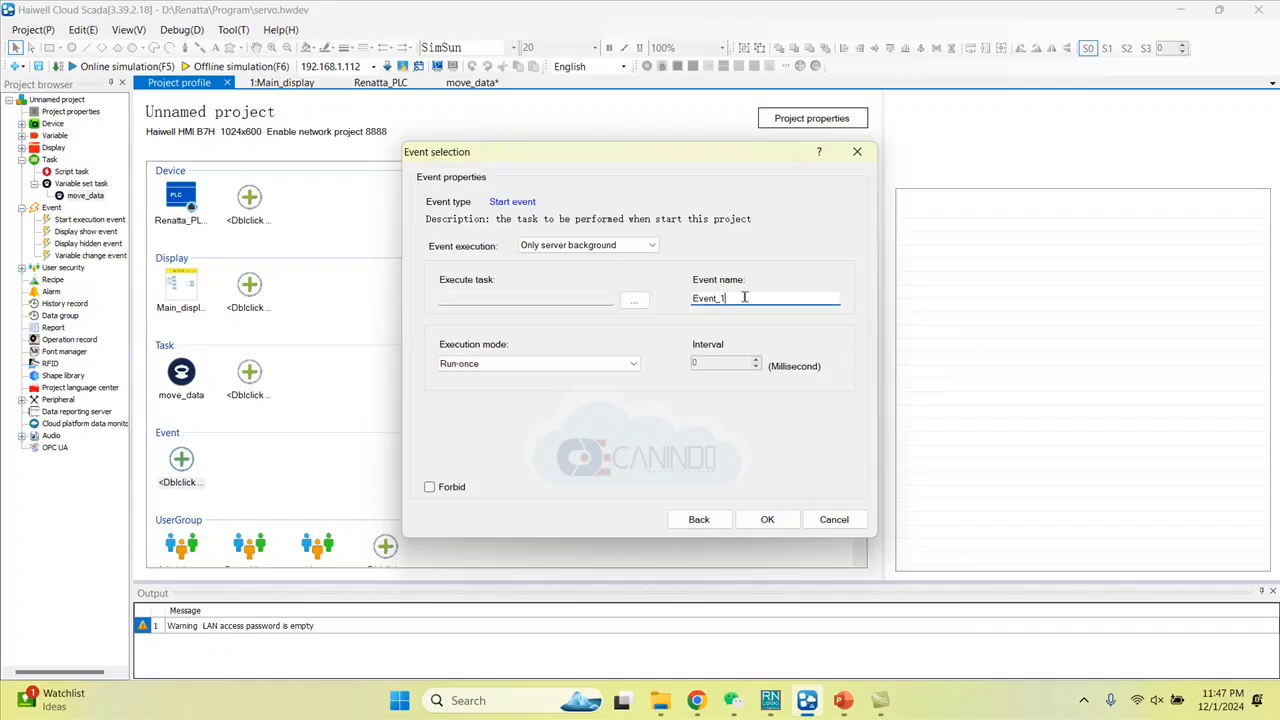
drag(744, 297, 665, 310)
click(740, 294)
text(move_)
text(data)
- Choose the existing move_data task as the task the event executes
click(634, 301)
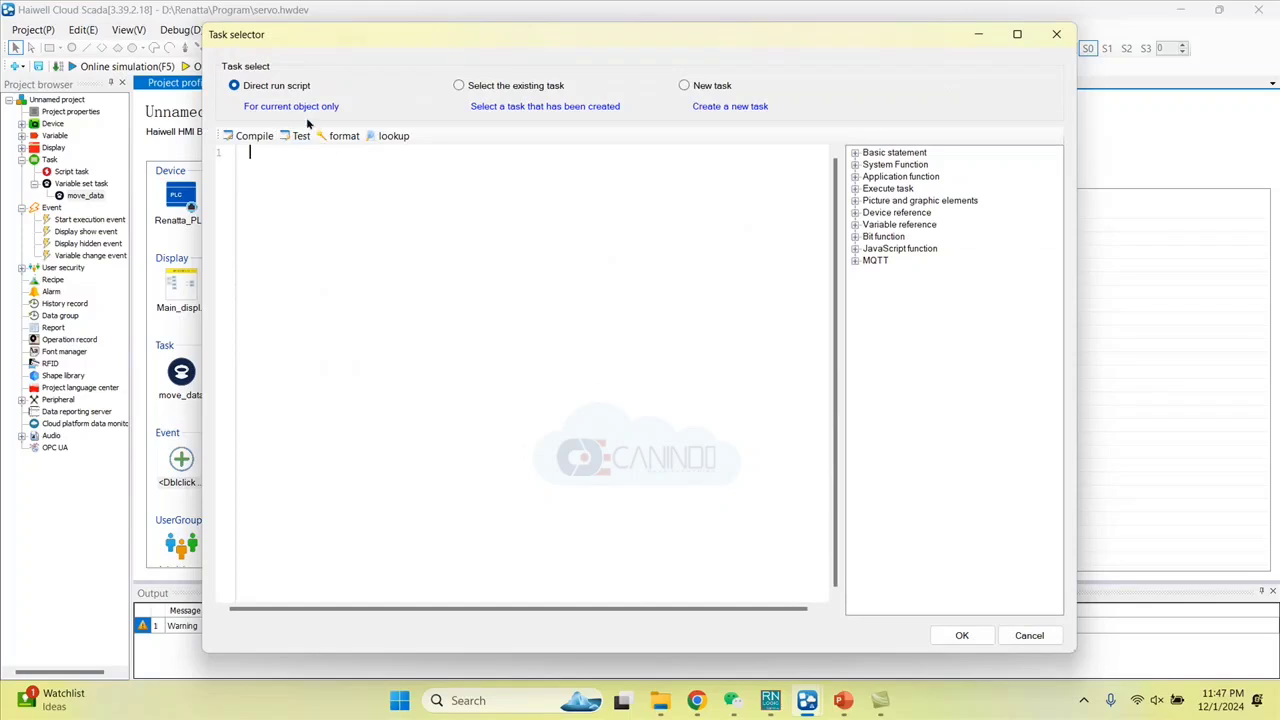
click(484, 87)
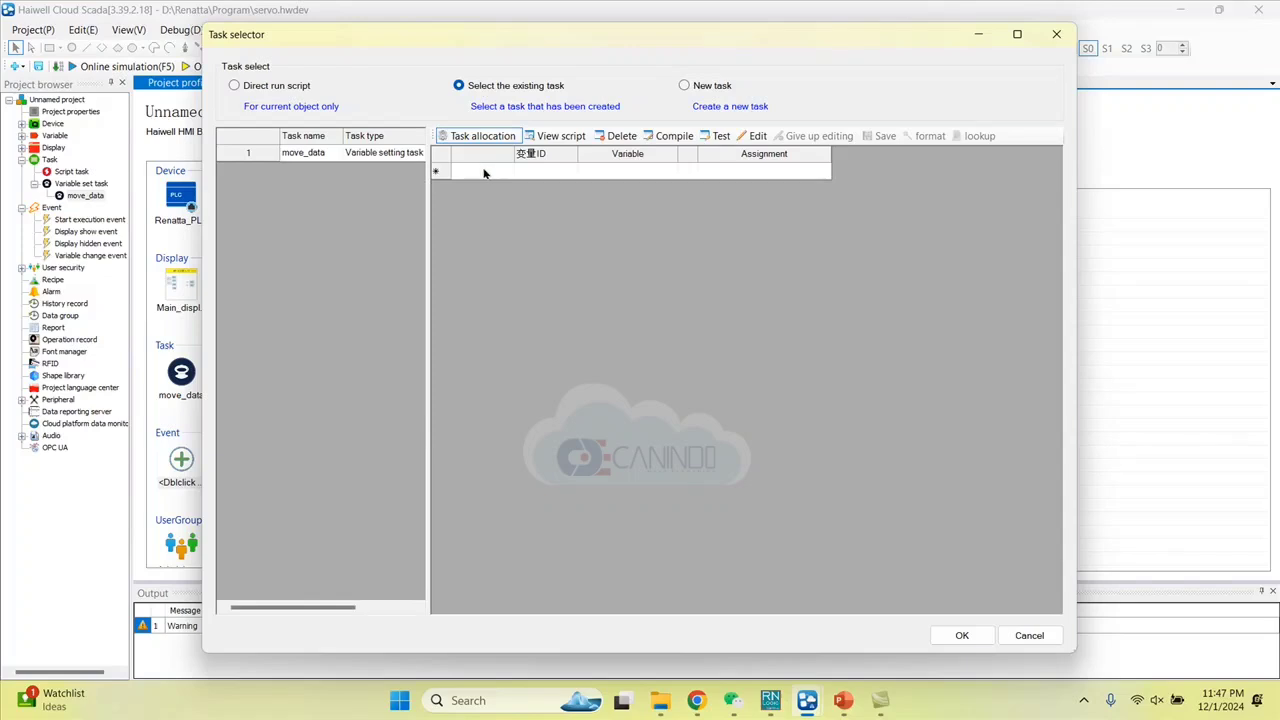
click(325, 154)
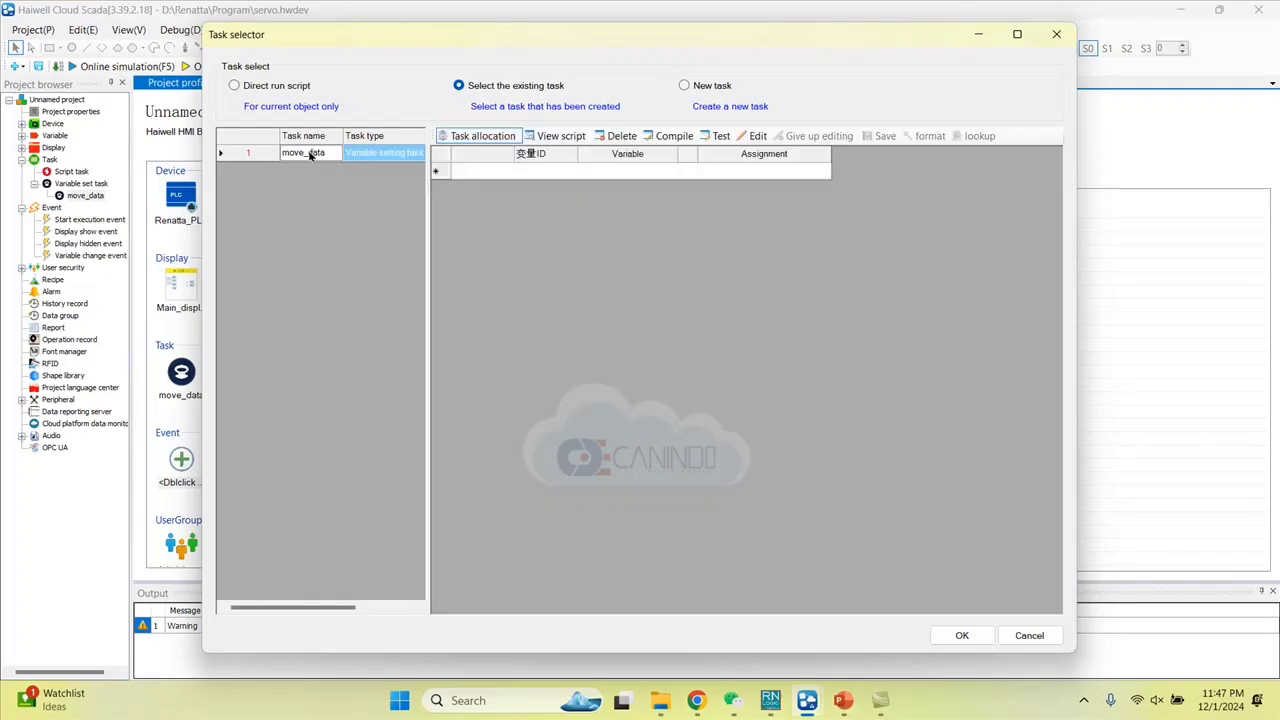
double_click(308, 154)
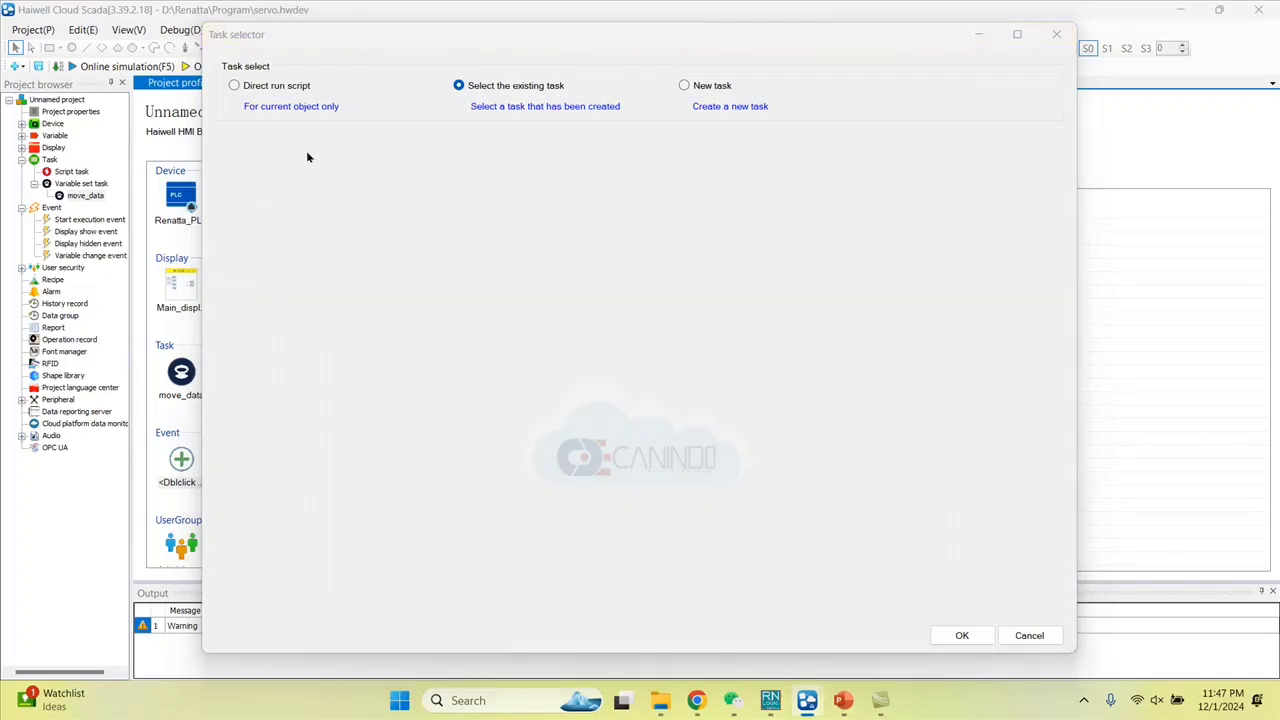
- Set the event's execution mode to Execution interval at 1000 milliseconds and create the event
click(598, 363)
click(474, 388)
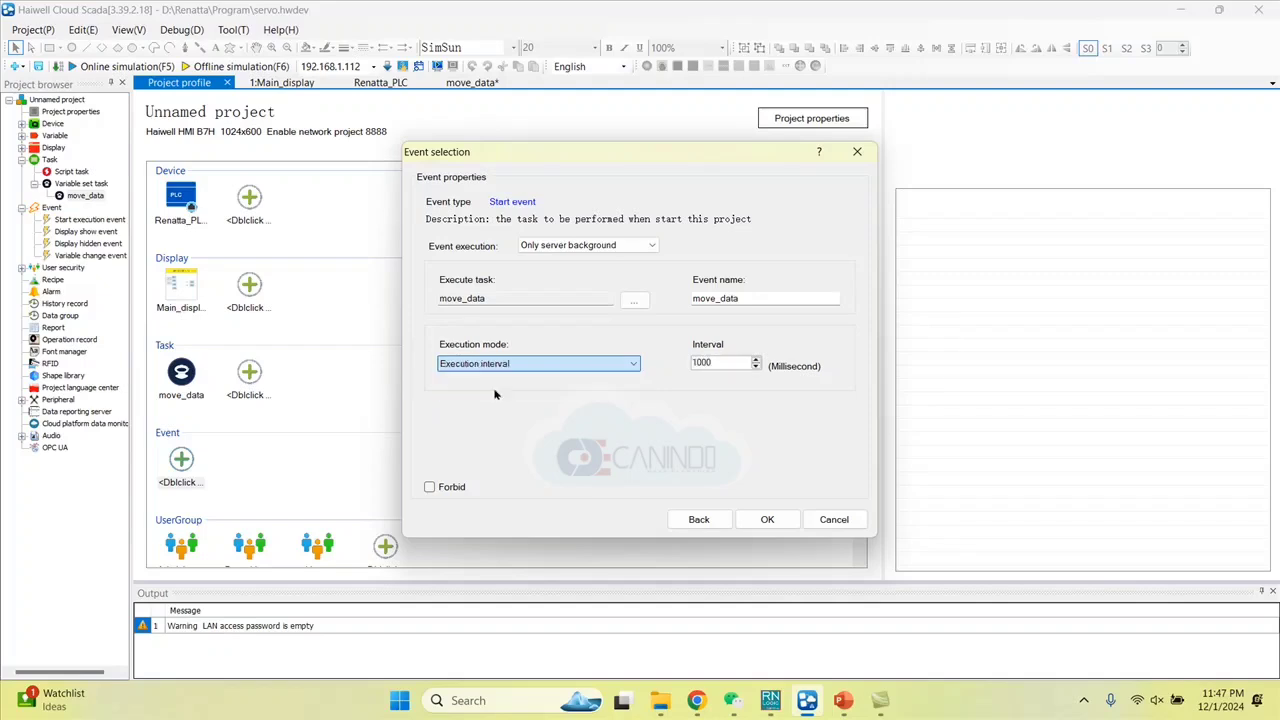
click(718, 366)
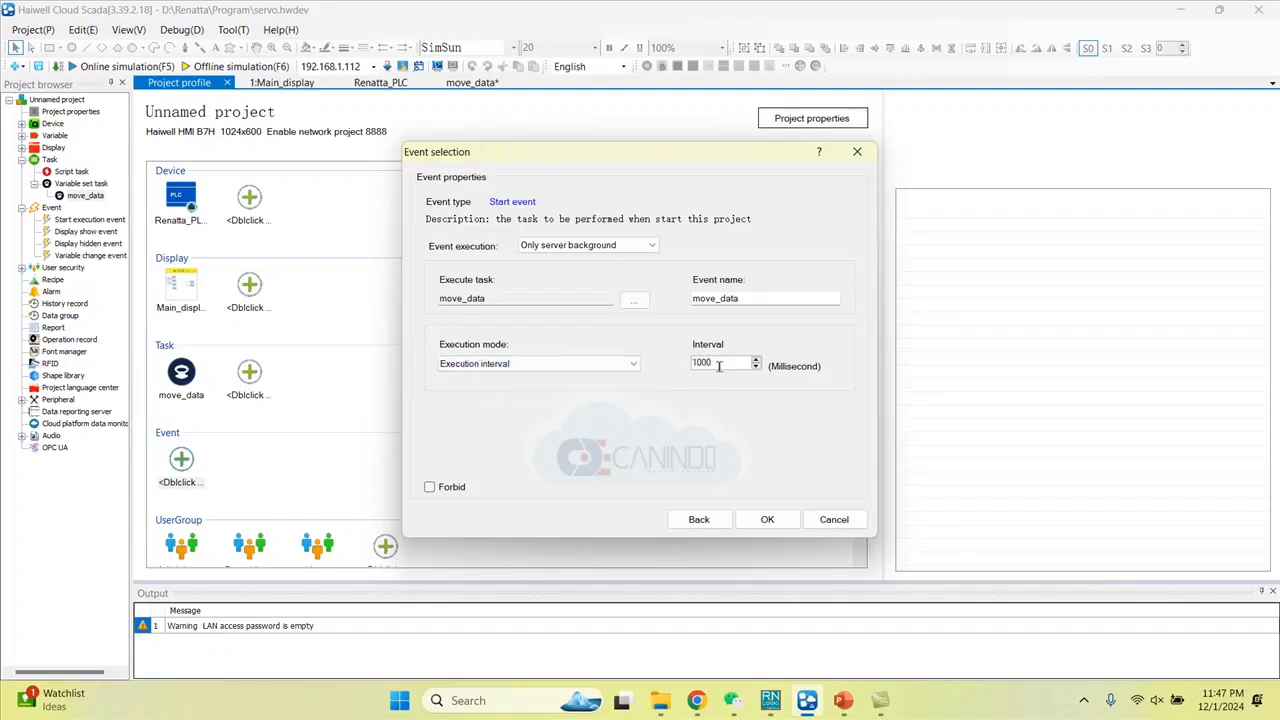
click(767, 519)
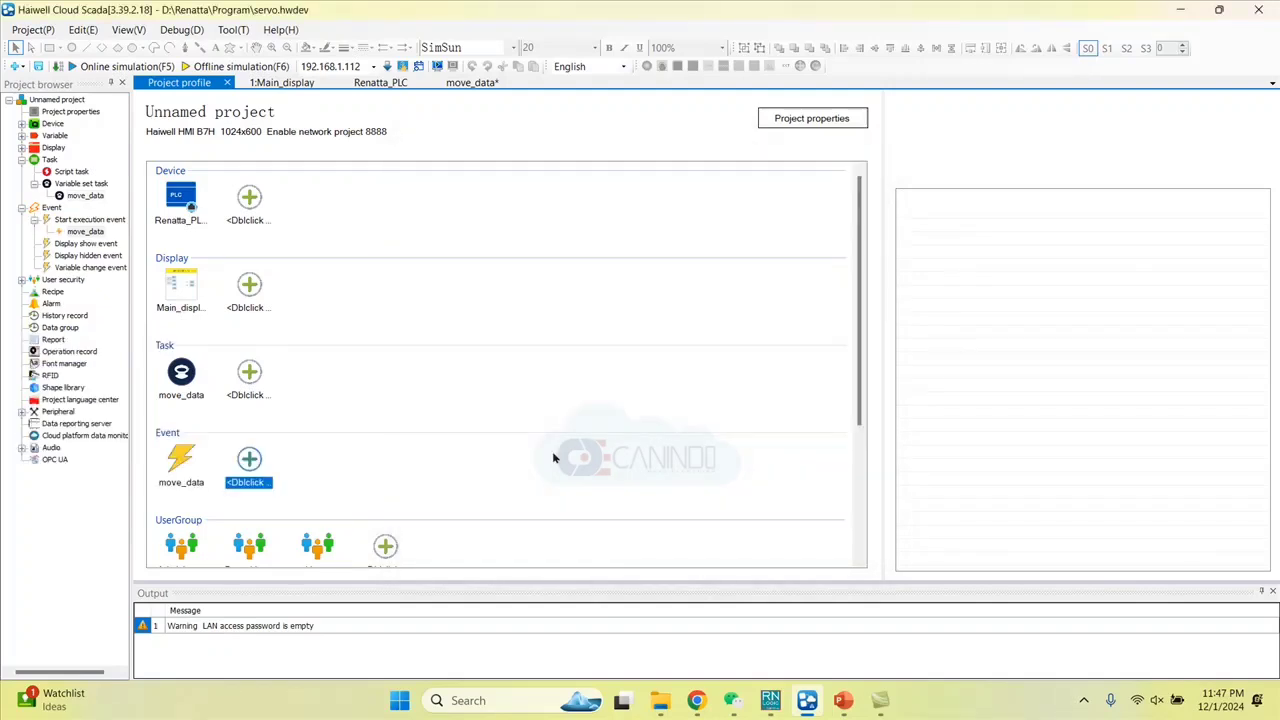
- Run the online simulation without reserving any recipes, users or records, and move its window aside
click(125, 66)
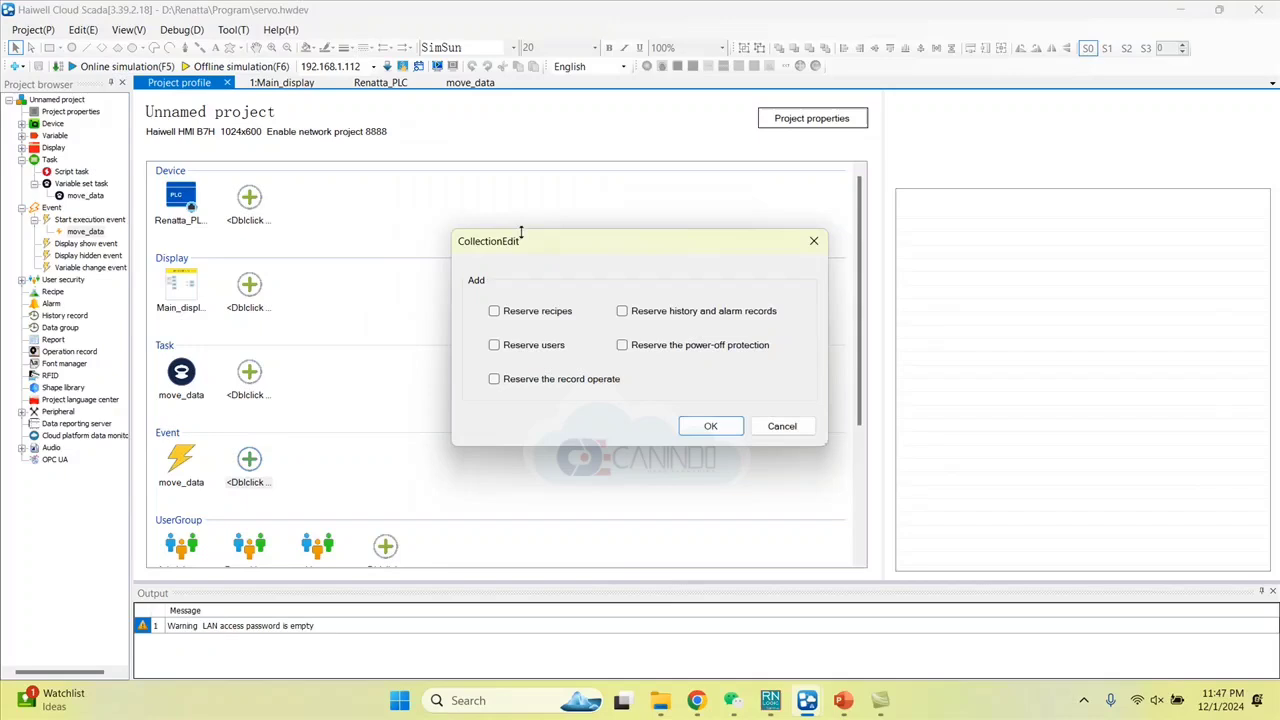
click(710, 426)
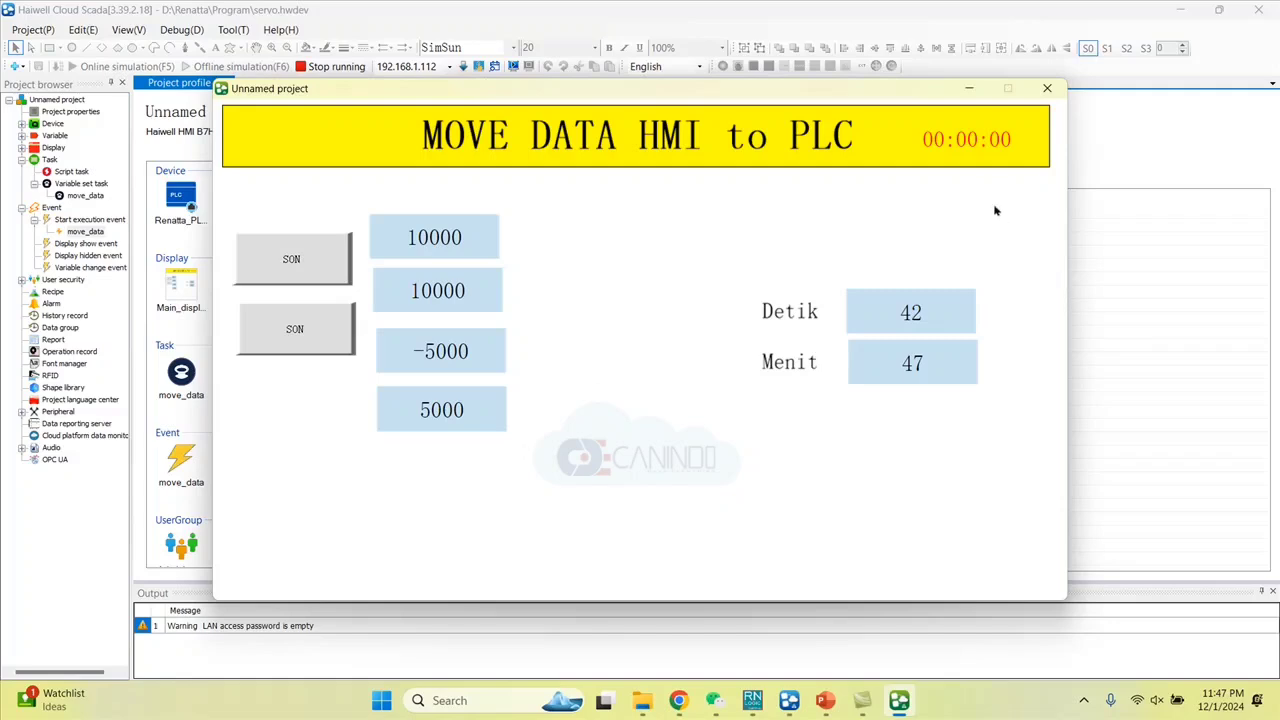
drag(895, 96, 575, 106)
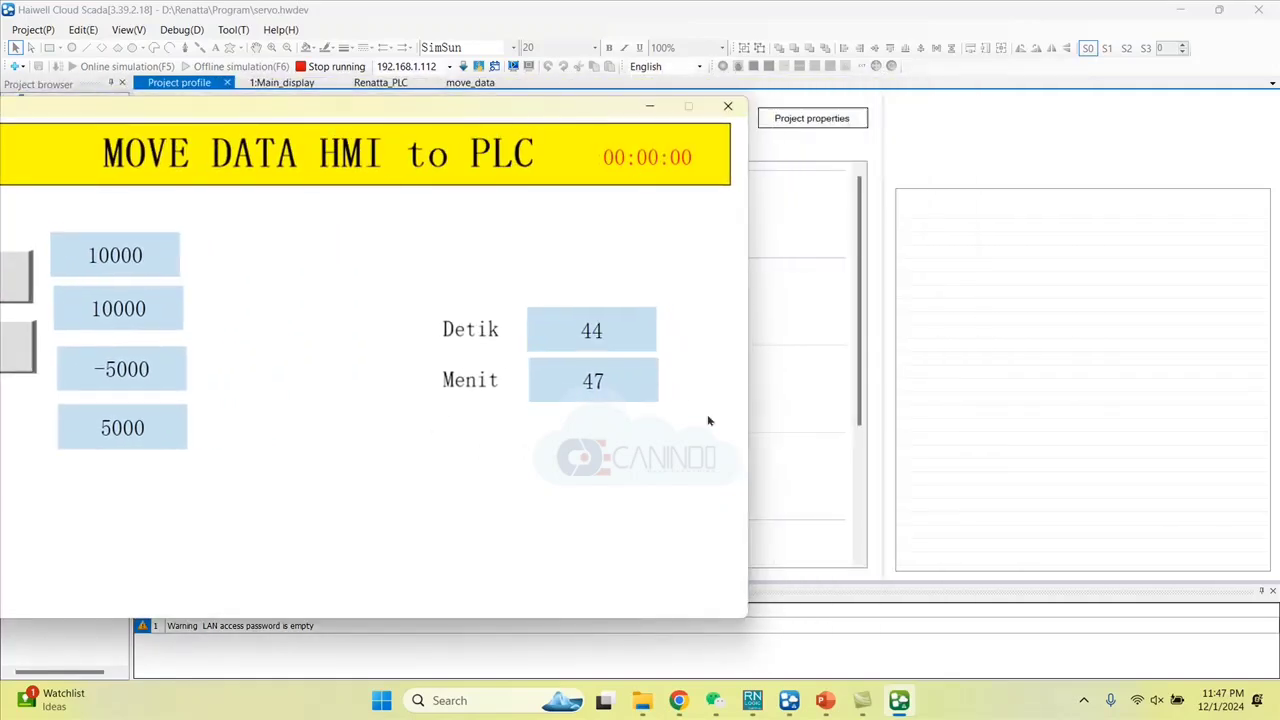
- Switch to the PLC ladder editor, monitor the main program online, and compare D0 and D1 with the simulation's Detik and Menit values
click(752, 700)
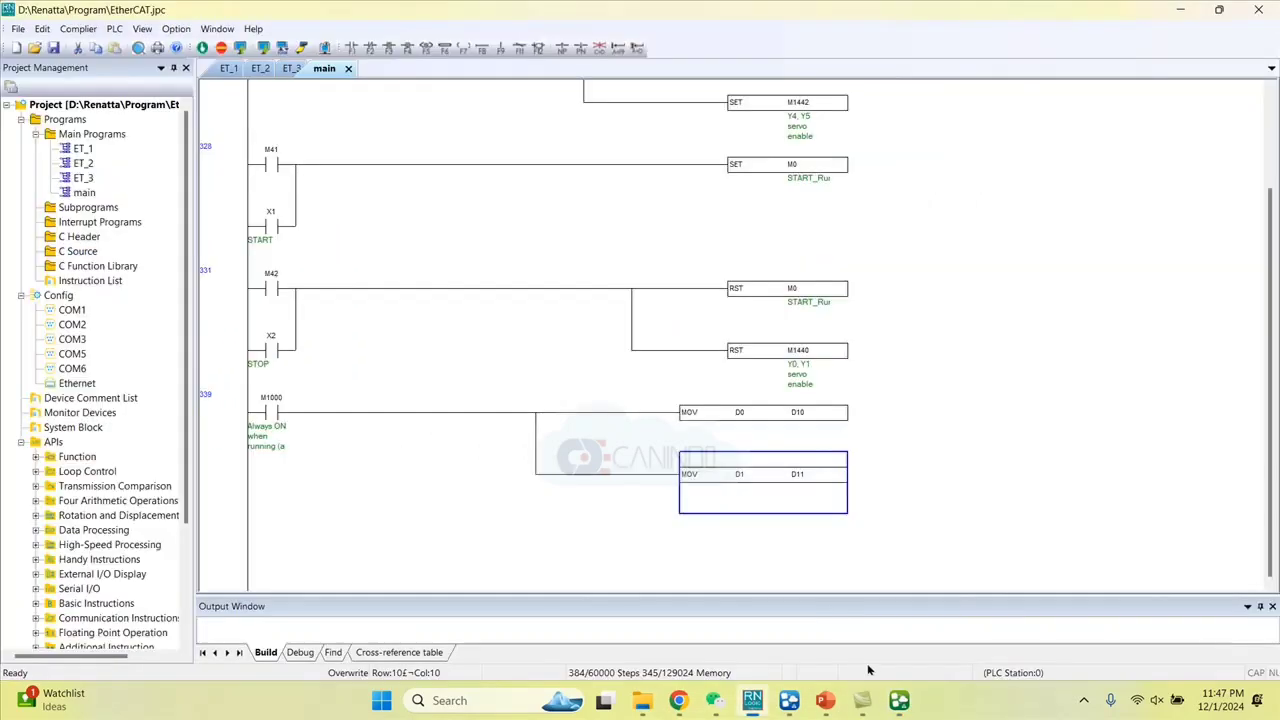
click(899, 700)
drag(506, 112, 389, 122)
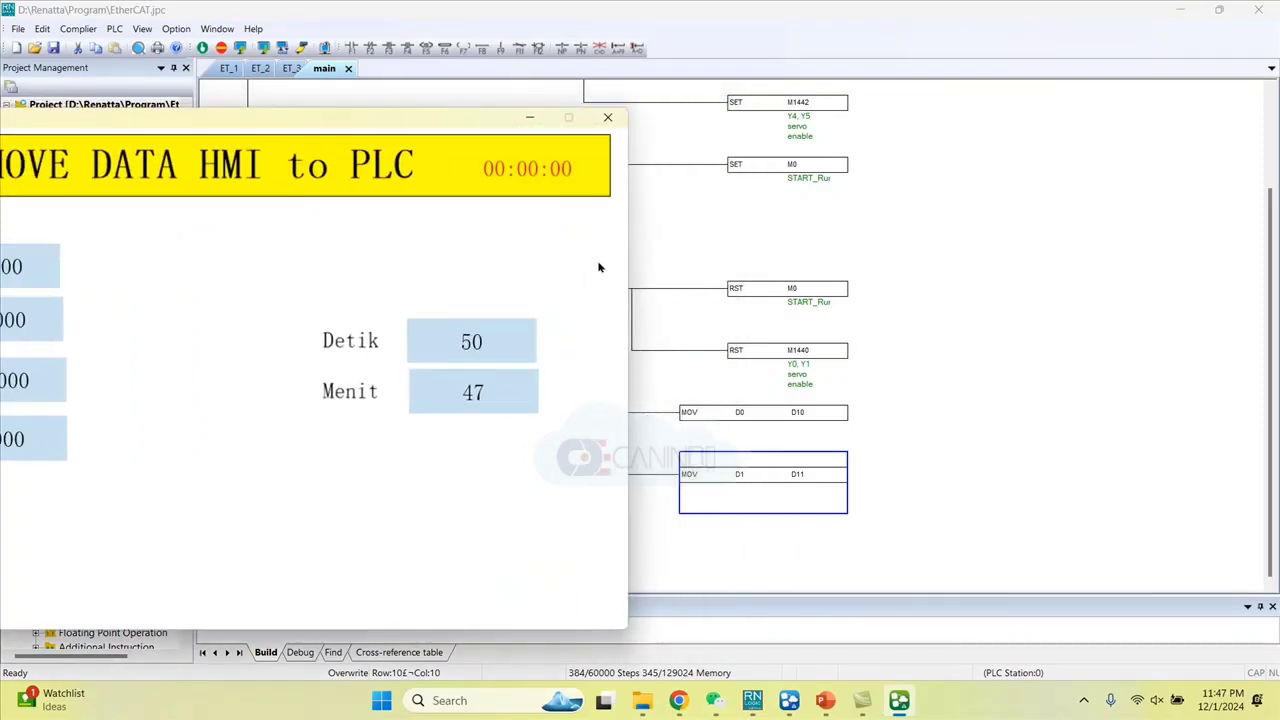
click(301, 47)
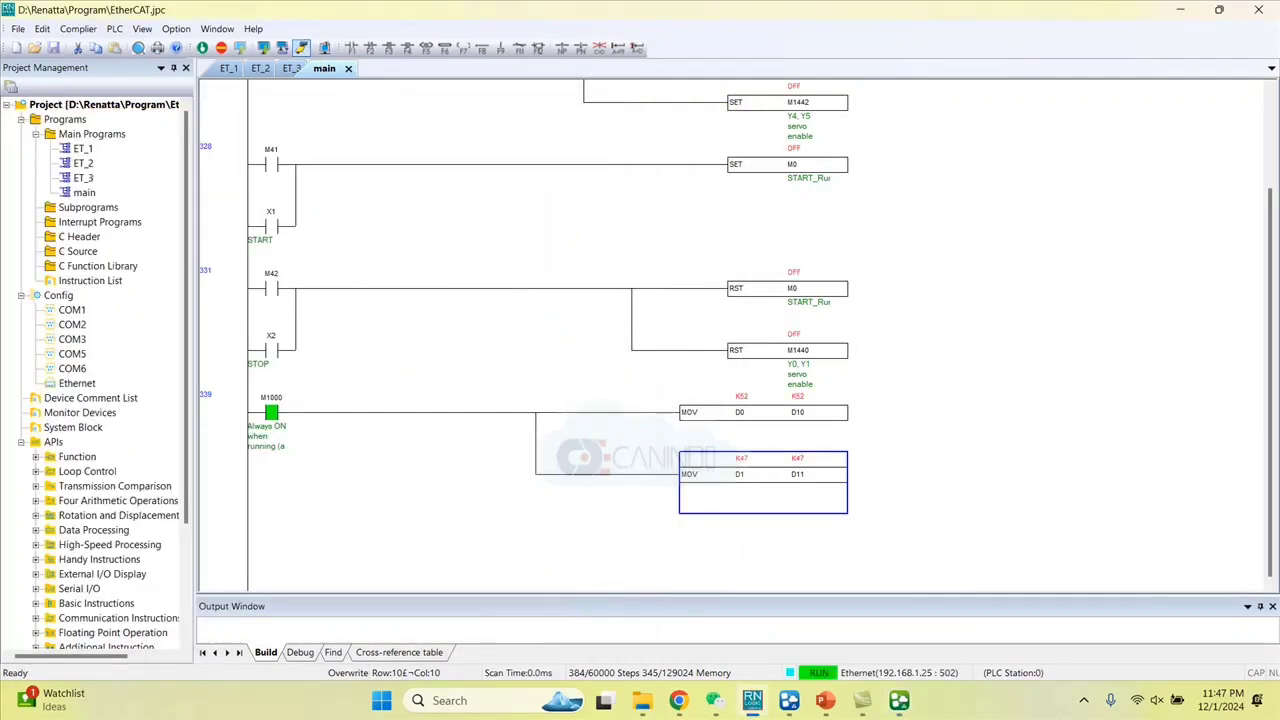
click(912, 704)
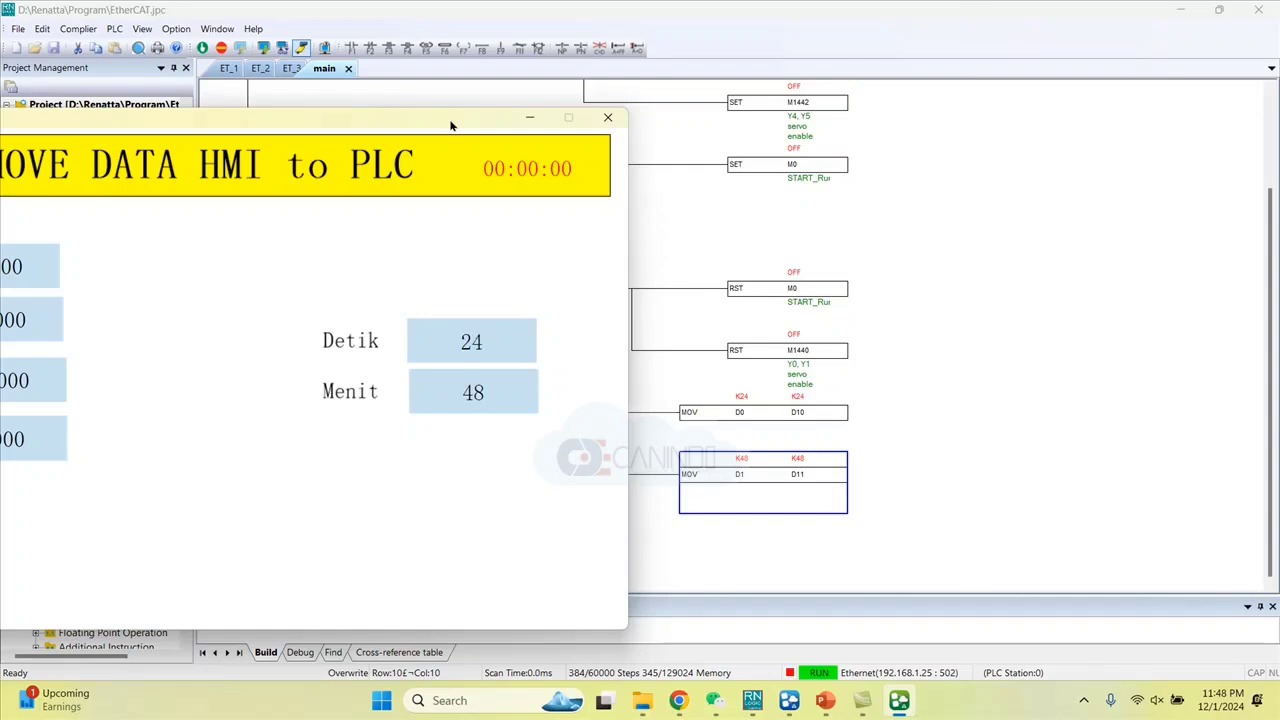
drag(450, 125, 519, 106)
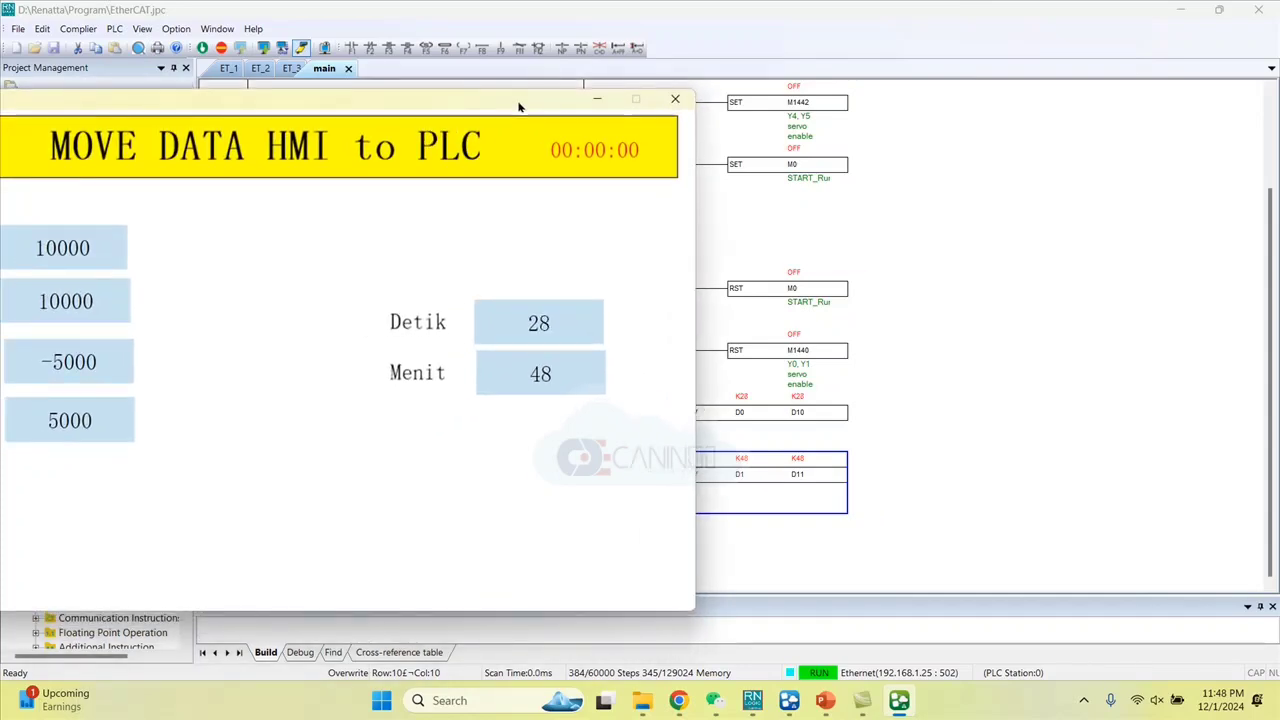